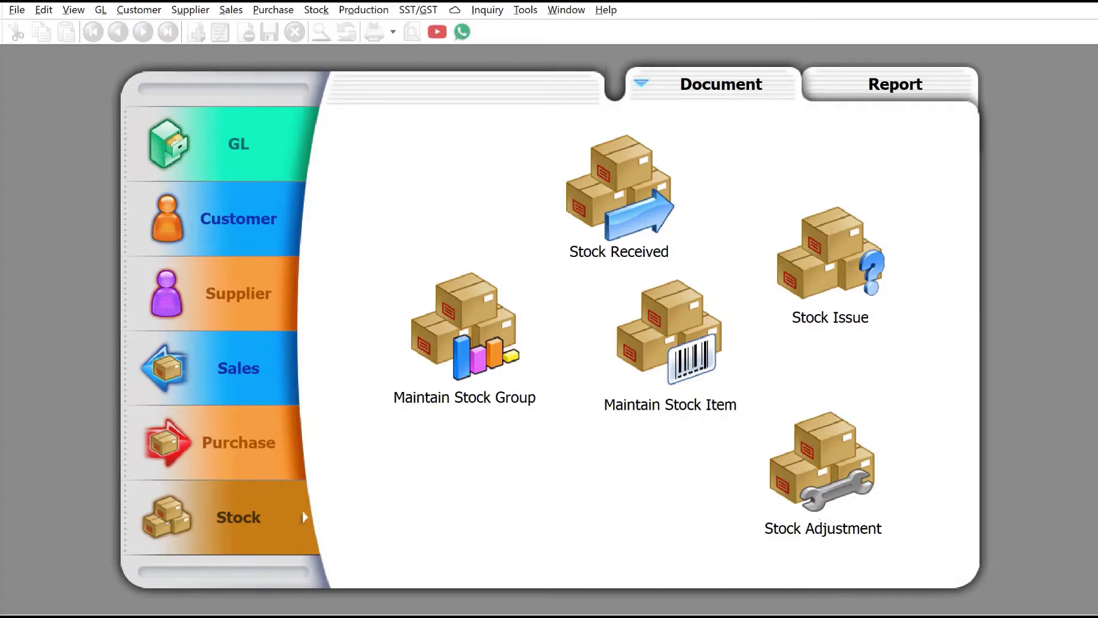
Create a stock price tag with code RESELLER and description RESELLER, save it, and close the window.
key("alt+s")
key("Down")
key("Down")
key("Down")
key("Down")
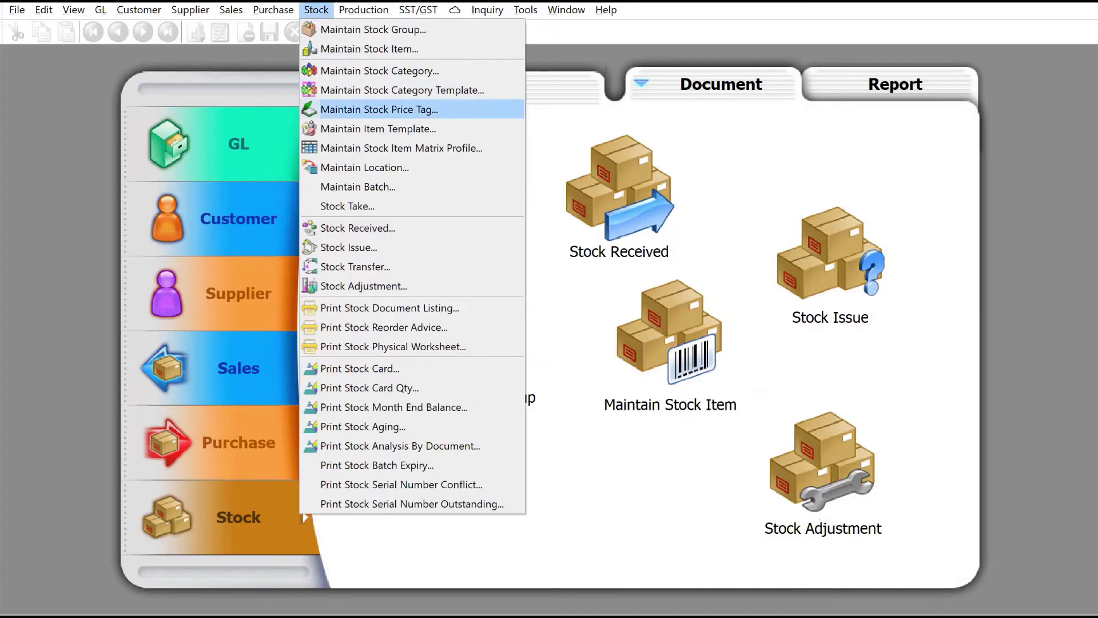
key("Return")
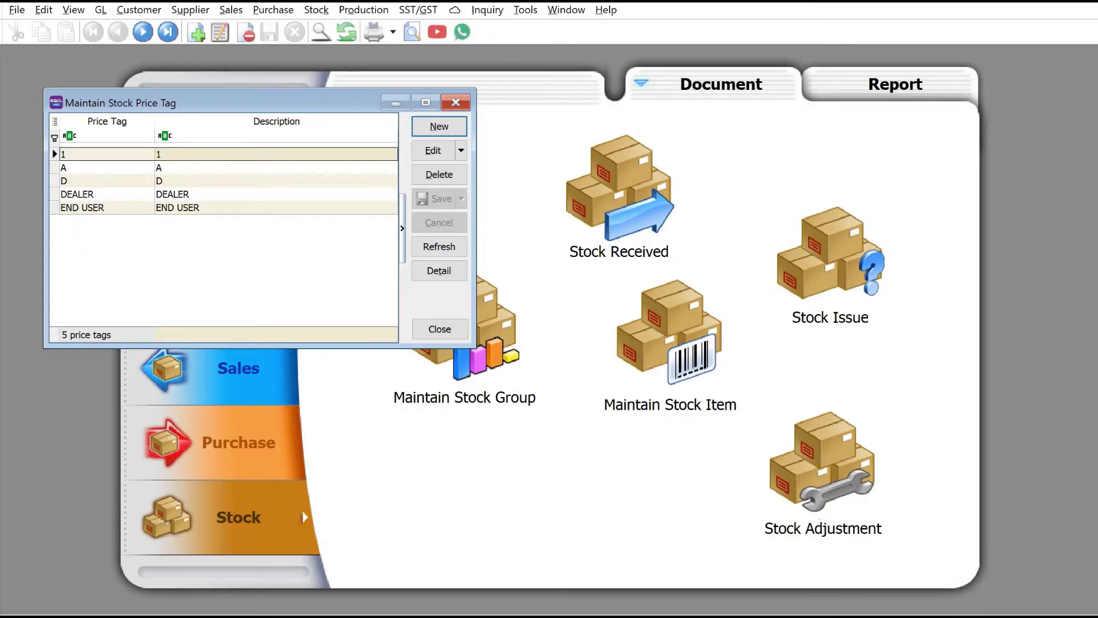
left_click(440, 127)
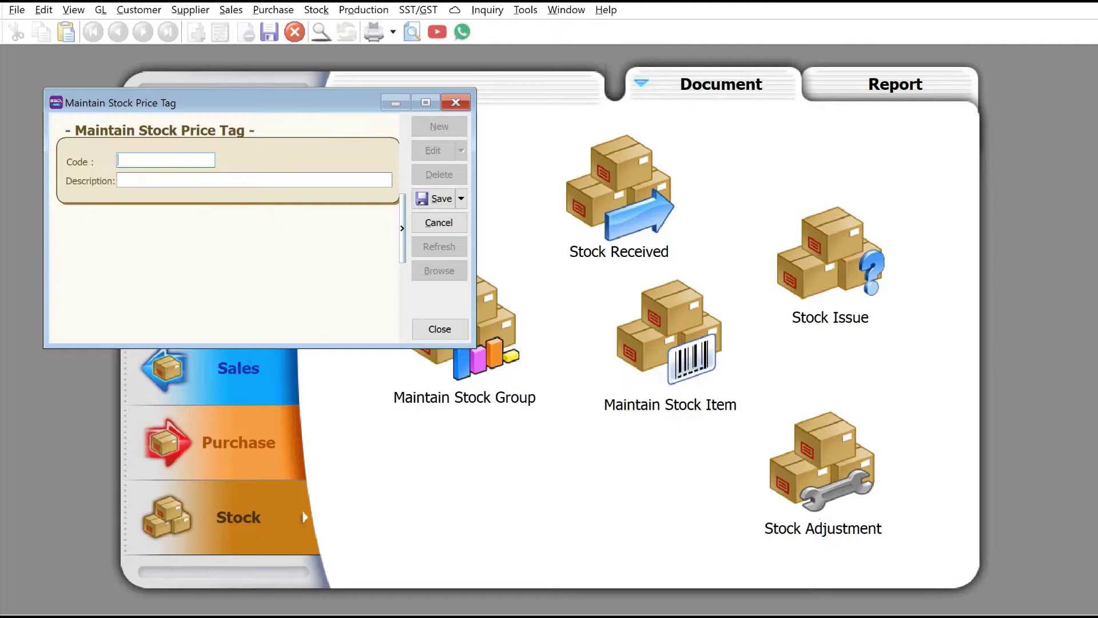
type("RESELLER")
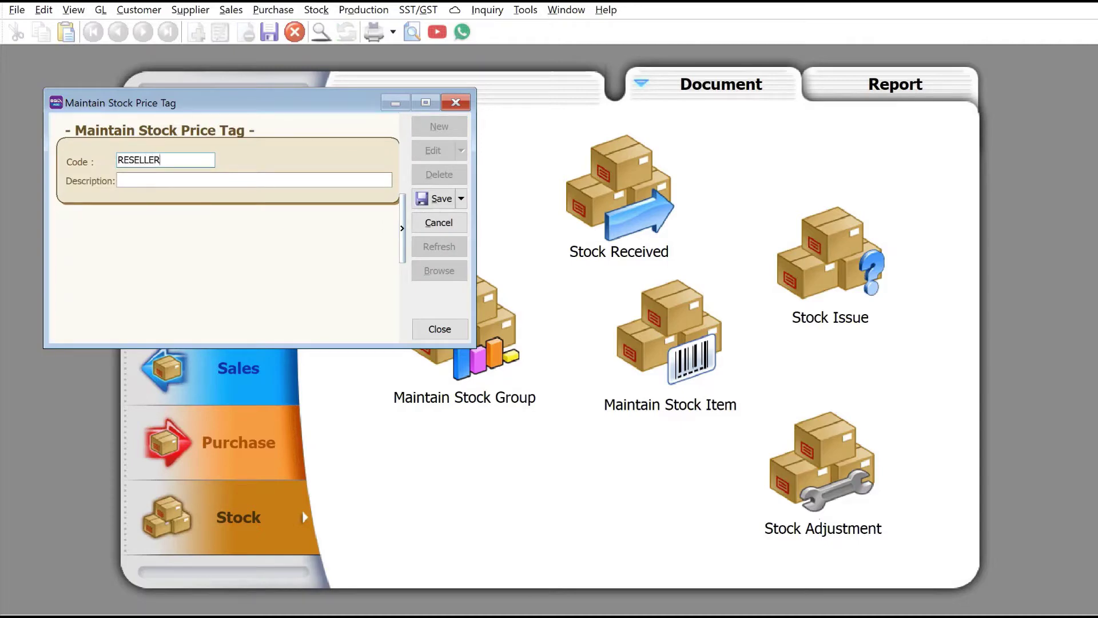
key("Tab")
type("RESELLER")
left_click(437, 198)
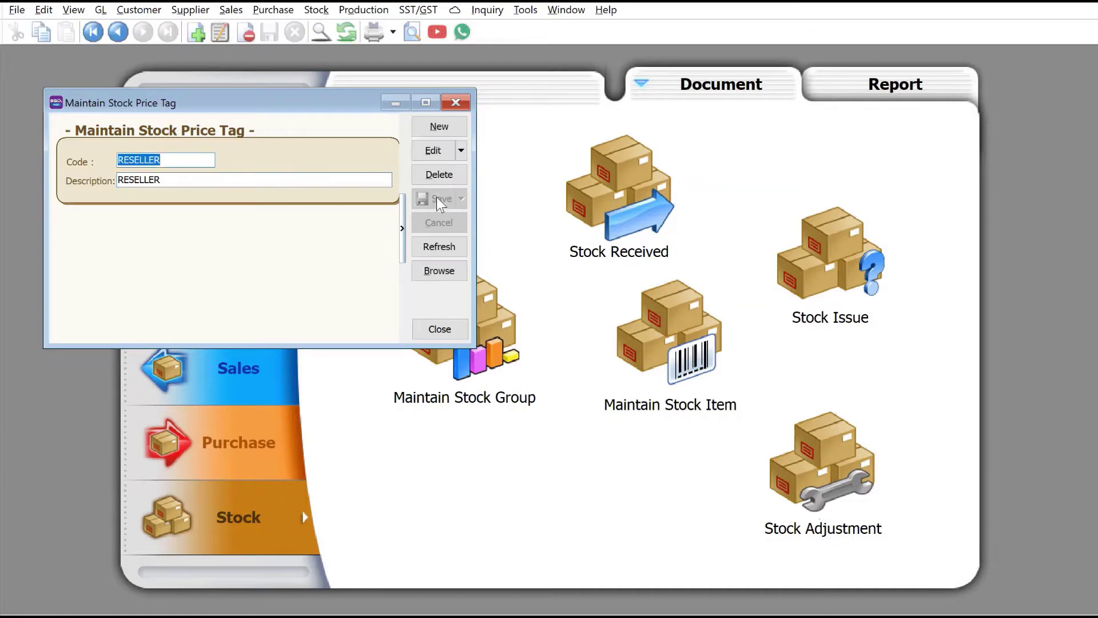
left_click(464, 103)
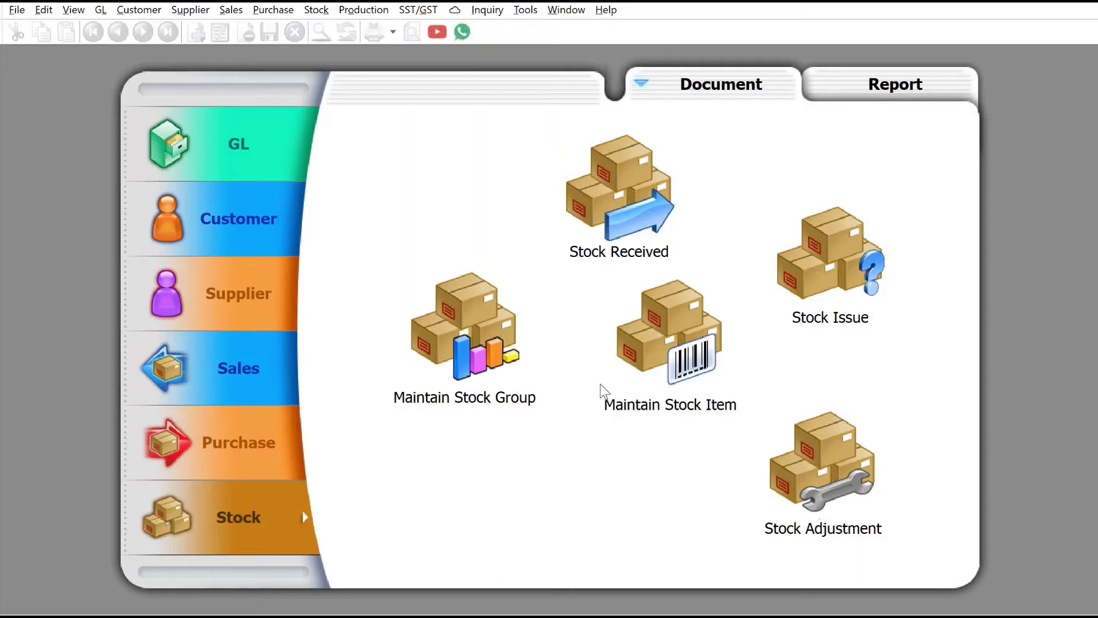
Open stock item A1001 GLOVES for editing and change its reference price to 10.00.
left_click(562, 262)
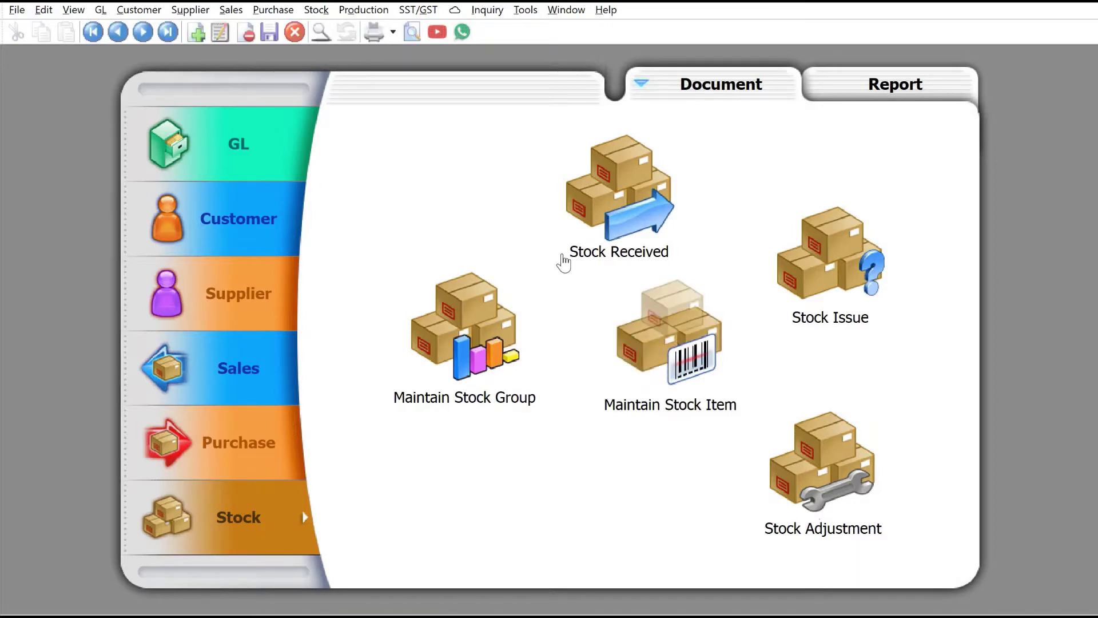
left_click(667, 335)
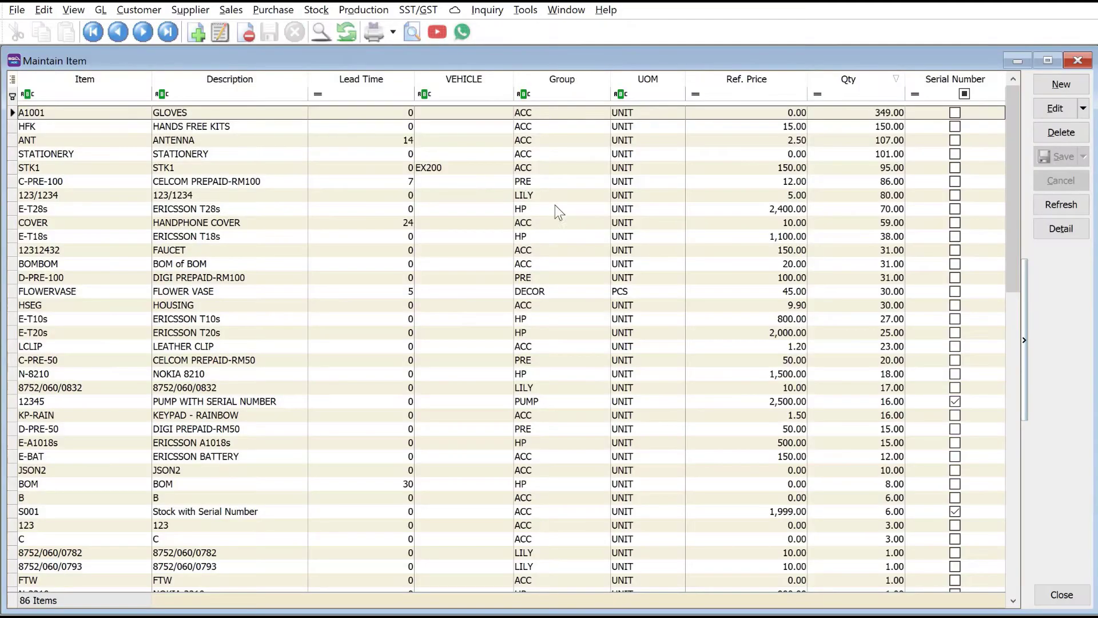
left_click(182, 118)
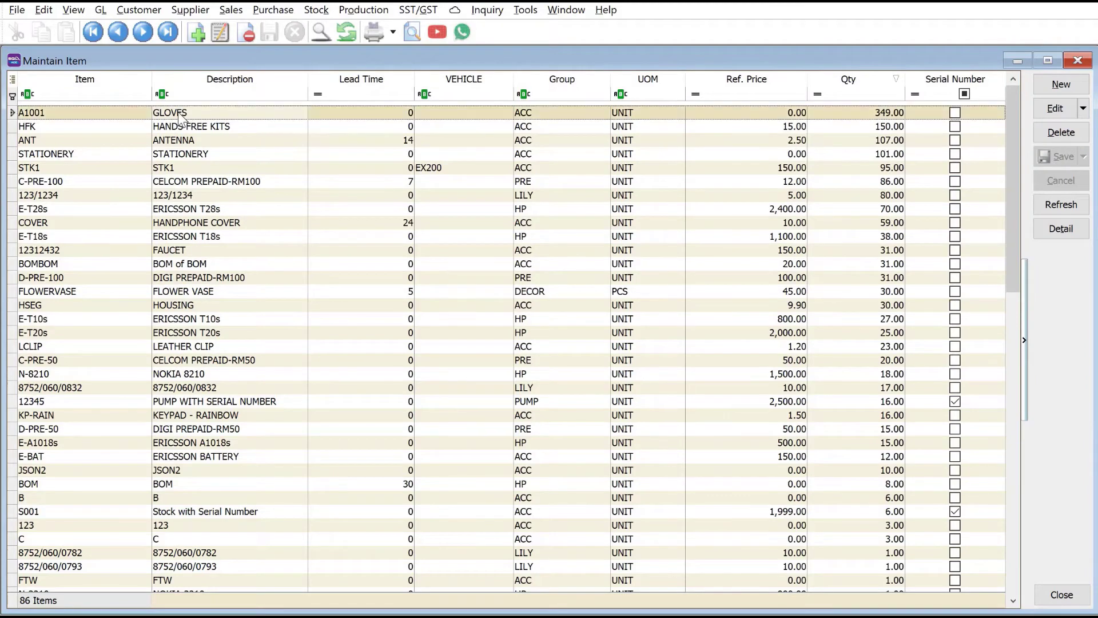
left_click(1056, 109)
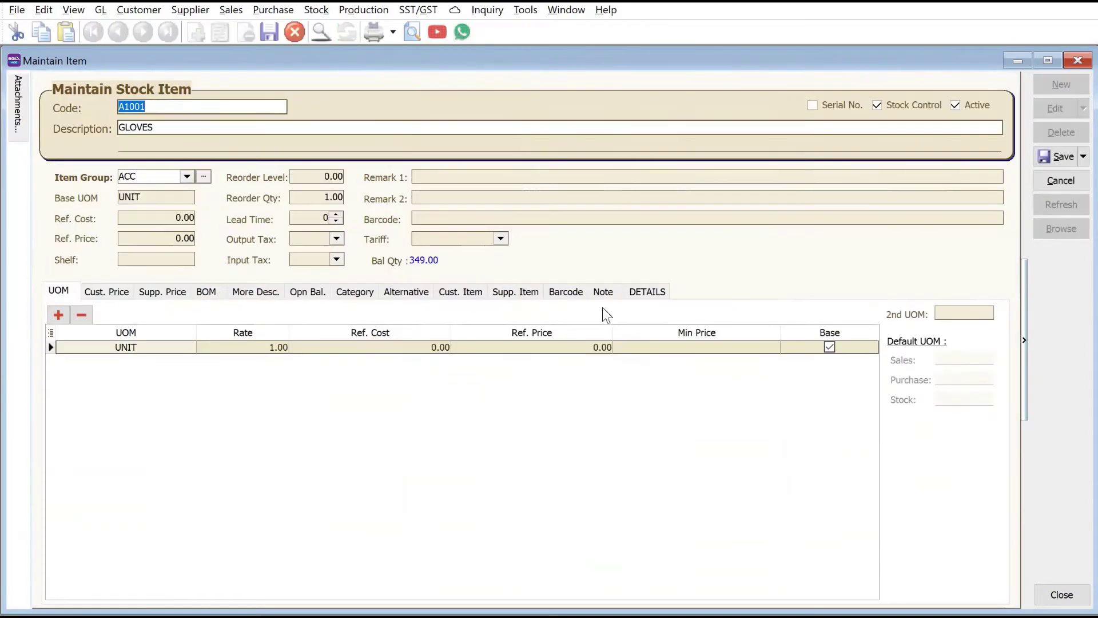
left_click(143, 239)
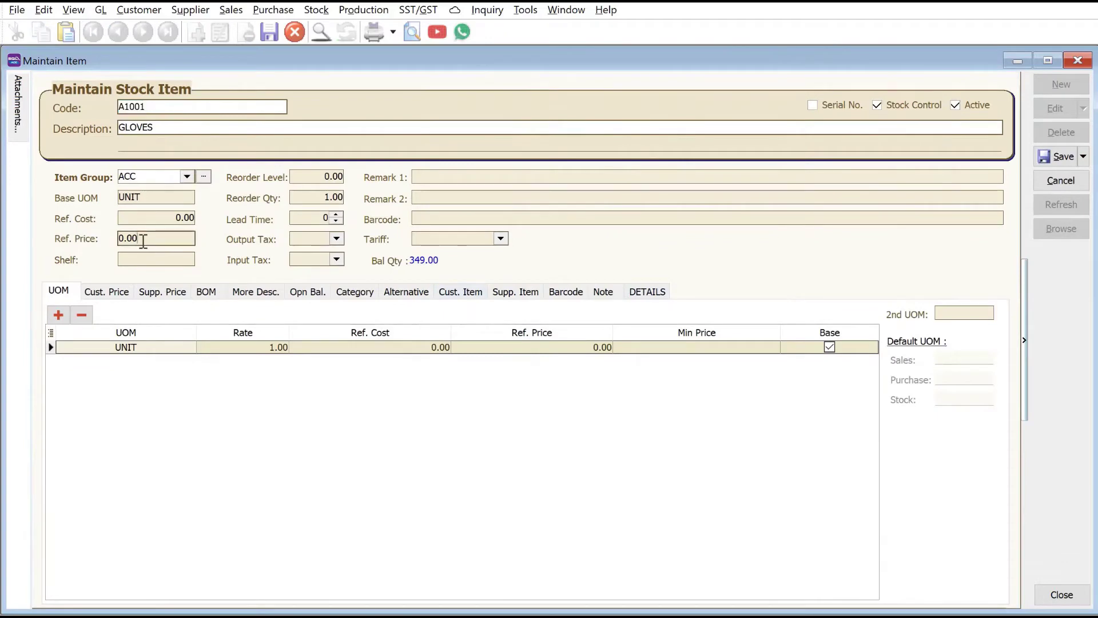
double_click(143, 241)
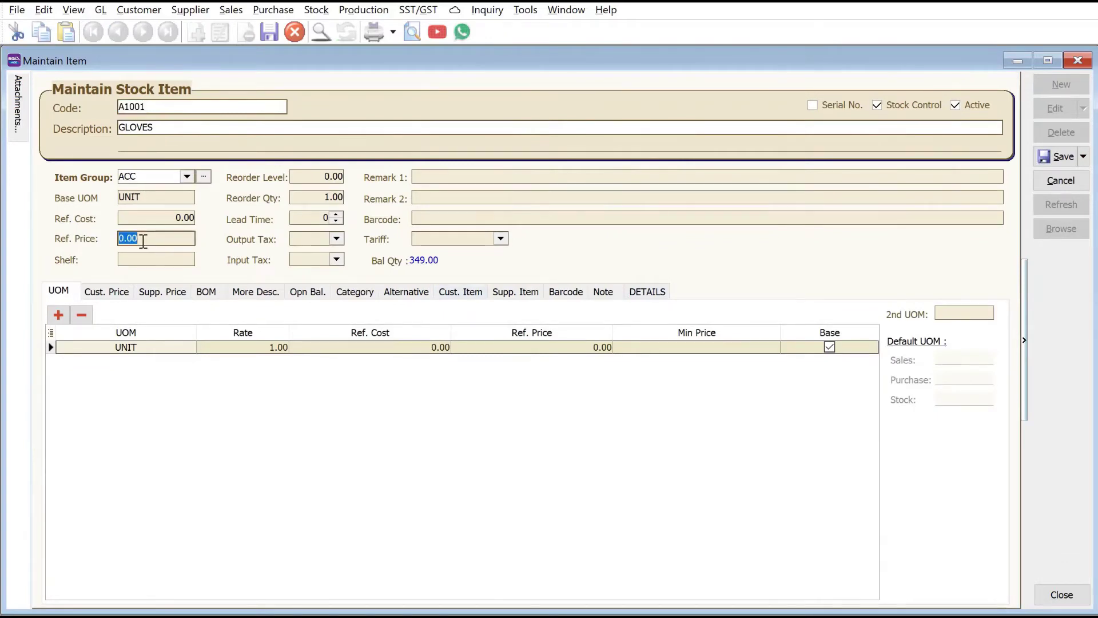
type("10")
key("Tab")
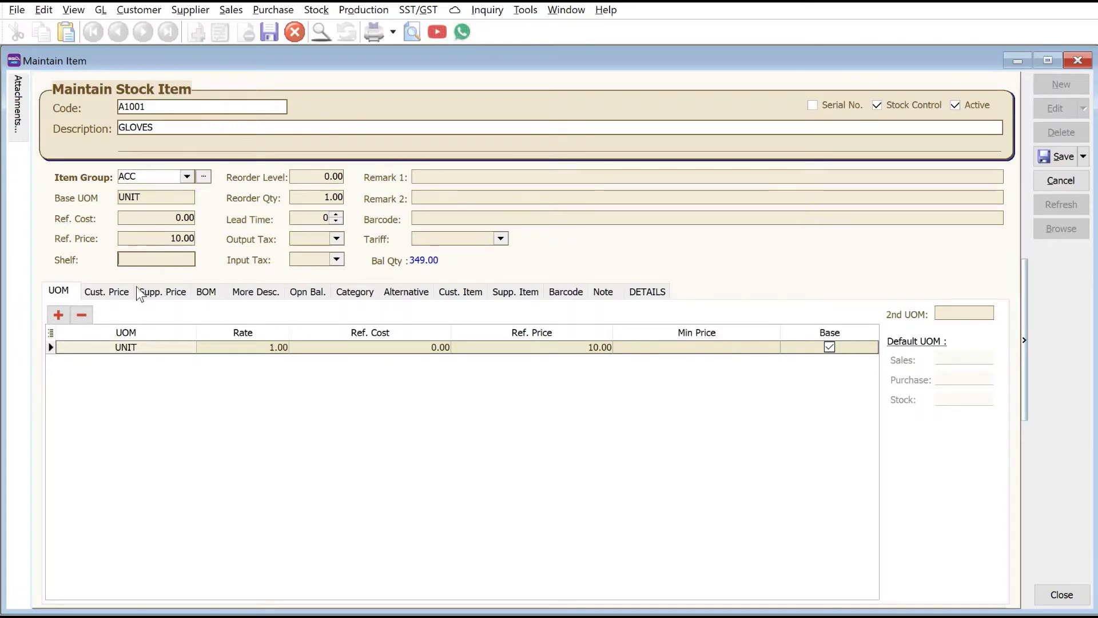
Add an END USER customer price row with quantity 1 and unit price 10.00.
left_click(117, 298)
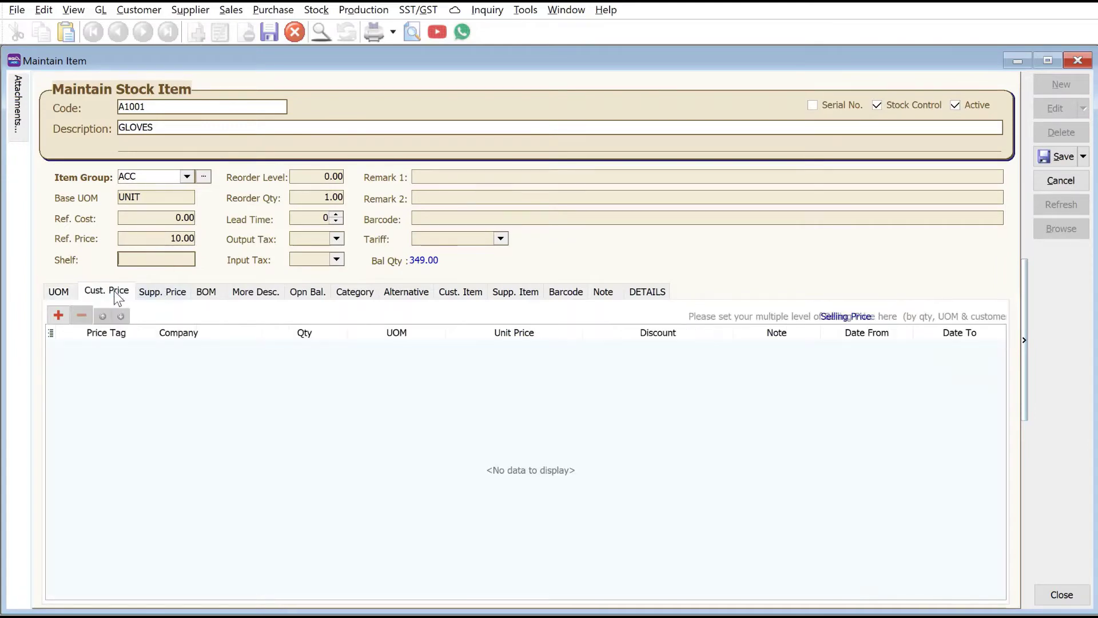
left_click(60, 315)
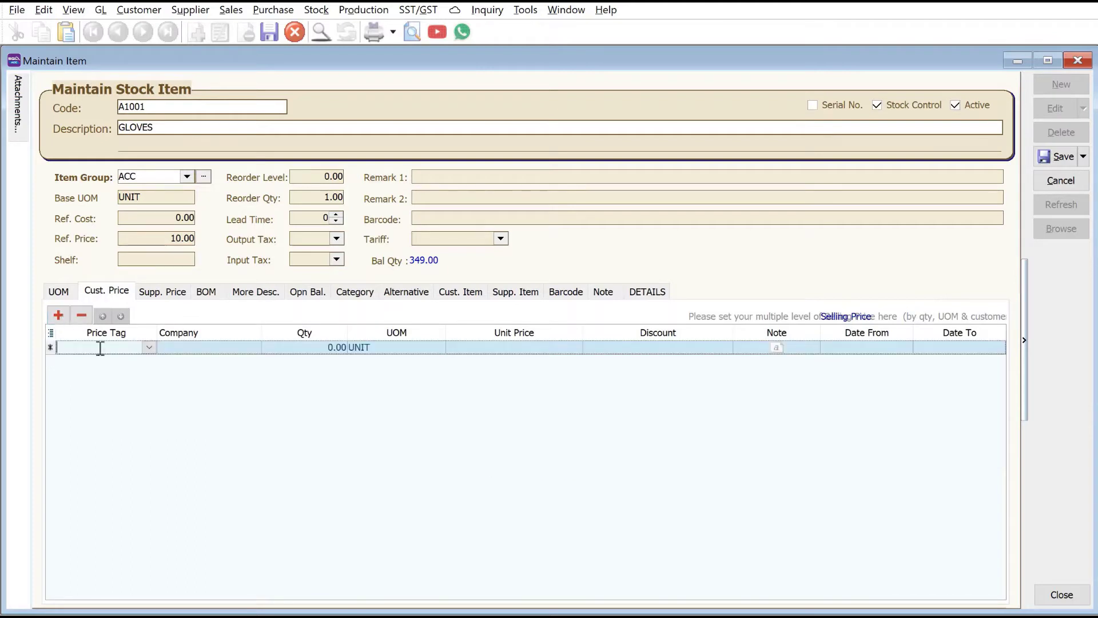
left_click(149, 347)
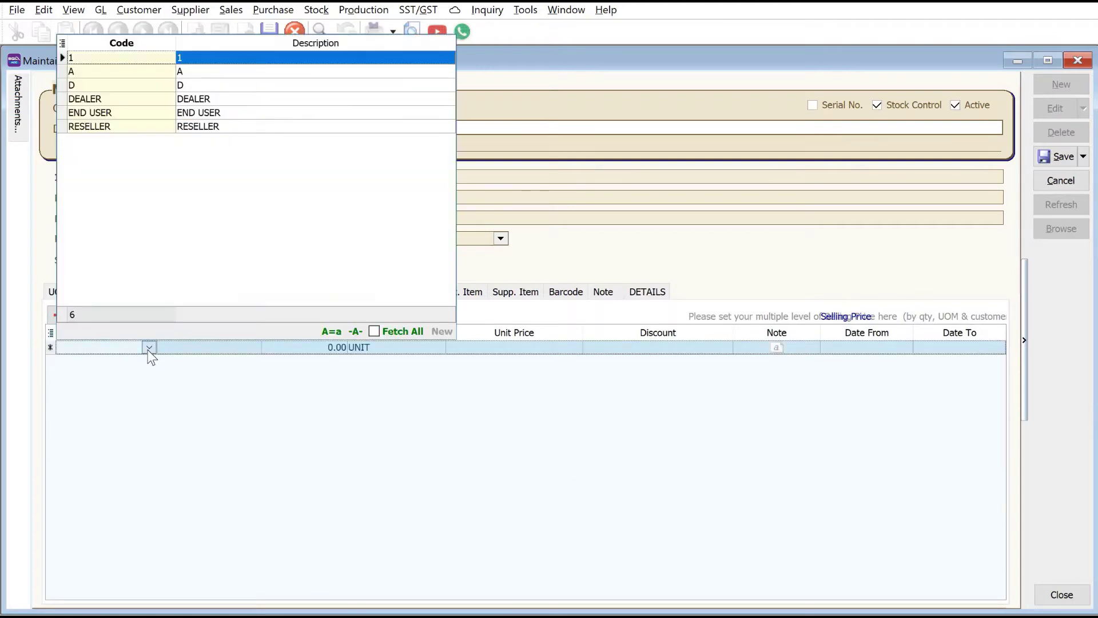
left_click(218, 114)
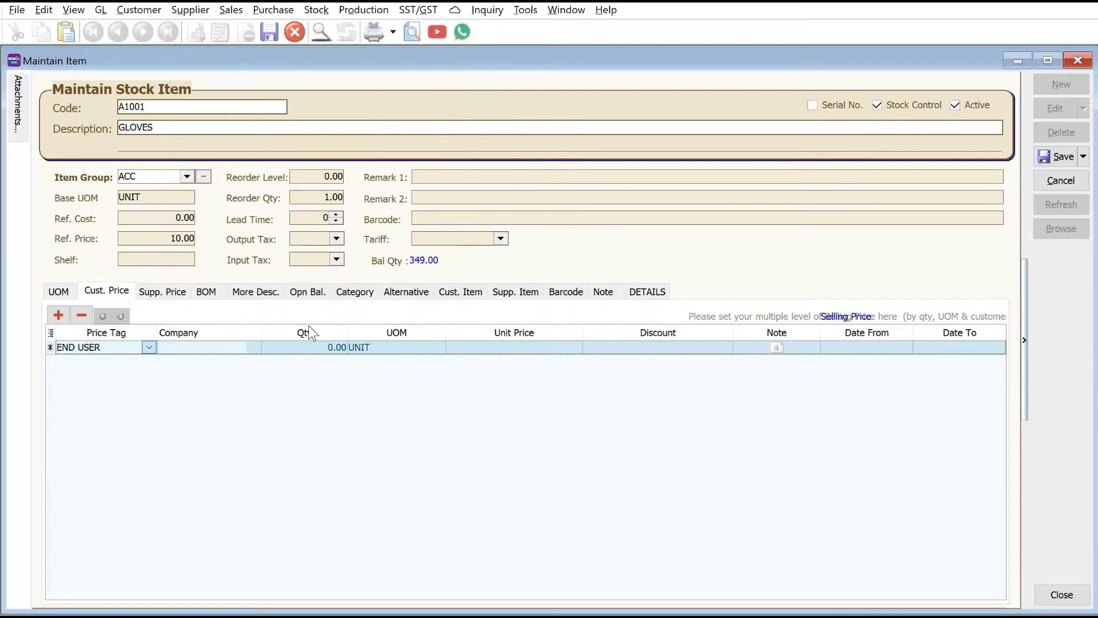
left_click(301, 348)
type("1")
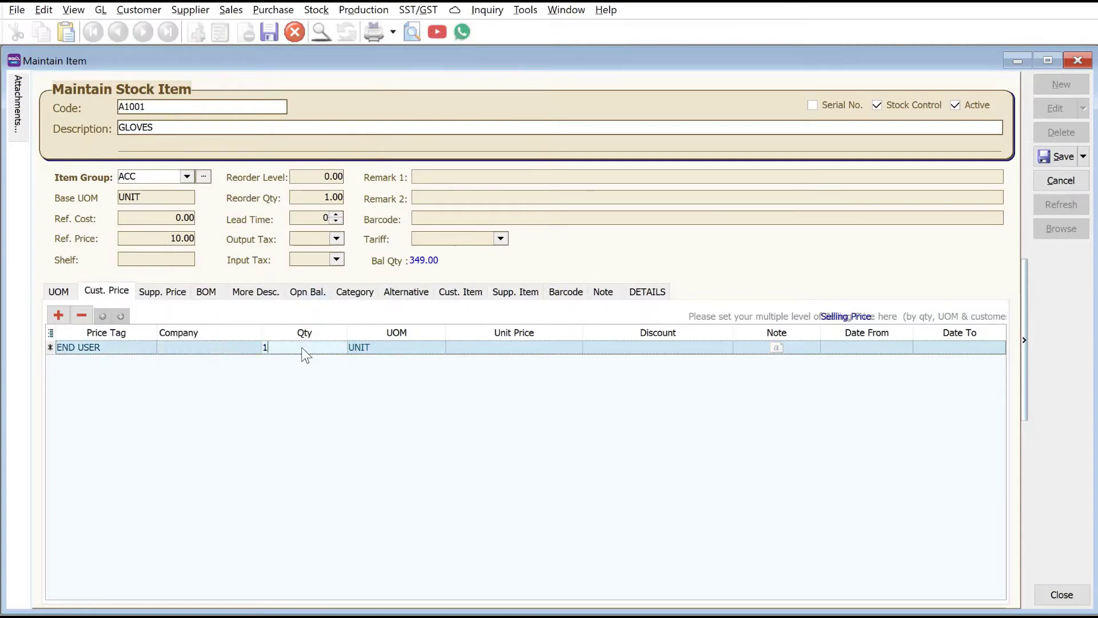
key("Tab")
key("Tab")
type("10")
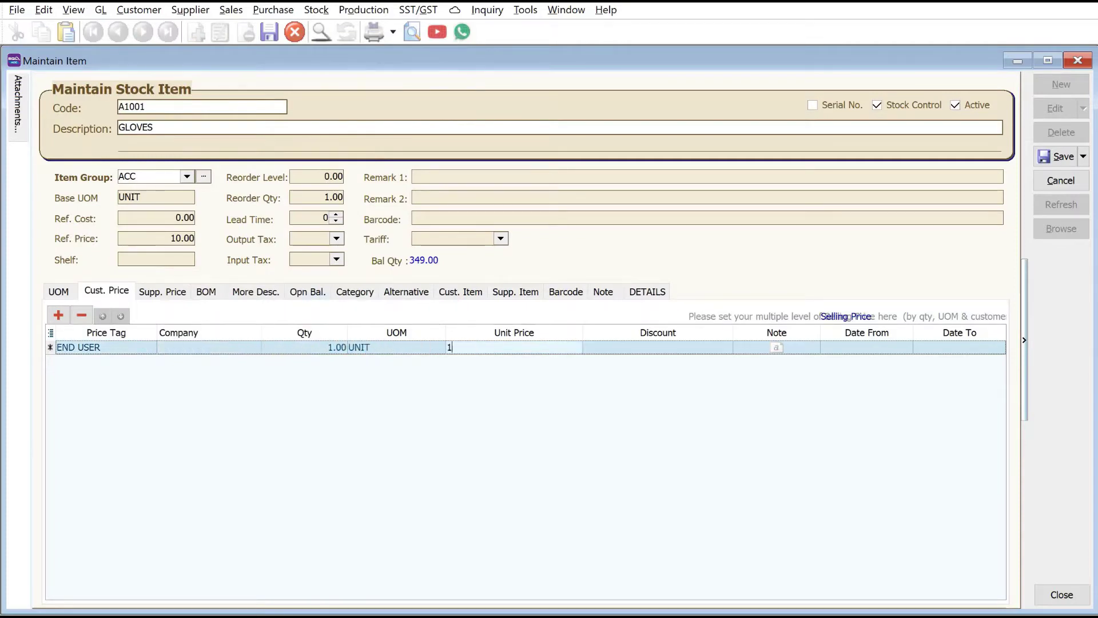
key("Tab")
Add a RESELLER customer price row with quantity 1 and unit price 9.00.
left_click(62, 314)
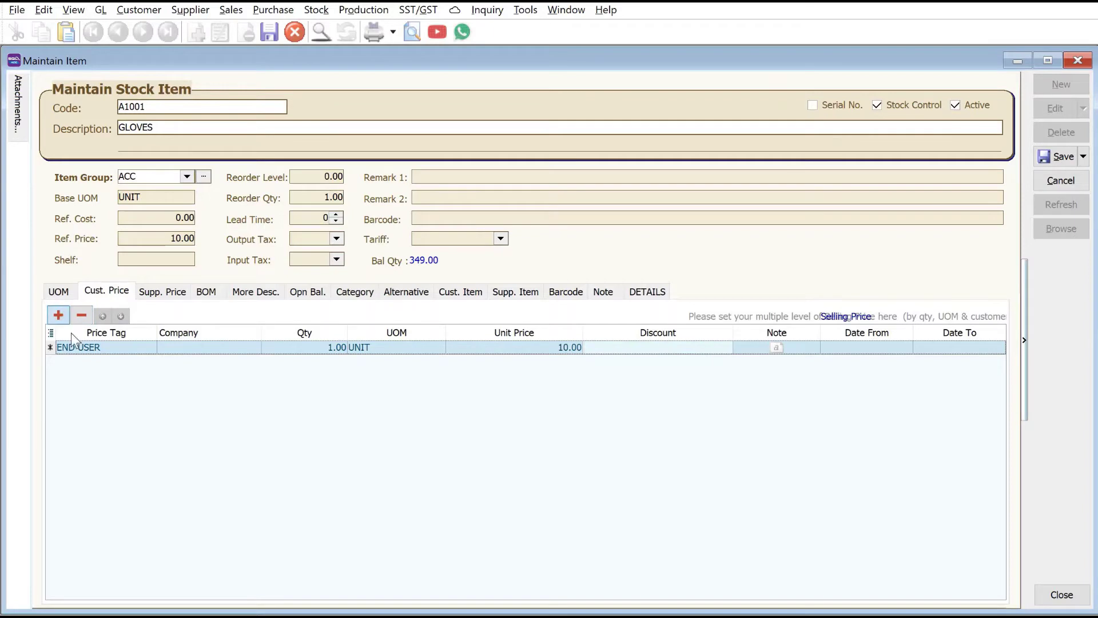
left_click(109, 362)
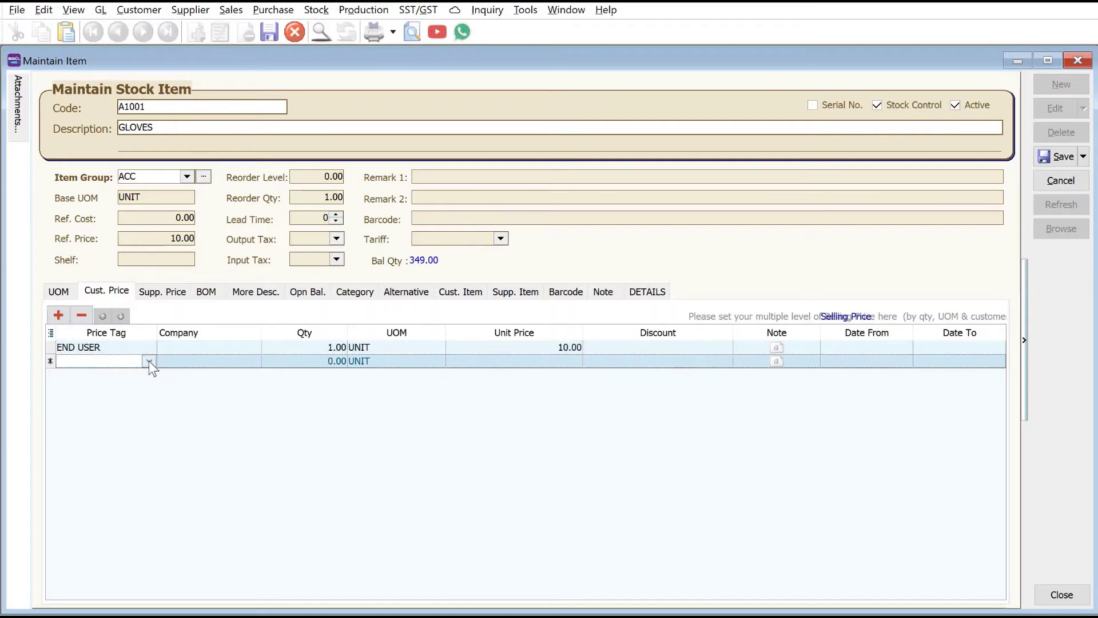
left_click(148, 361)
left_click(220, 160)
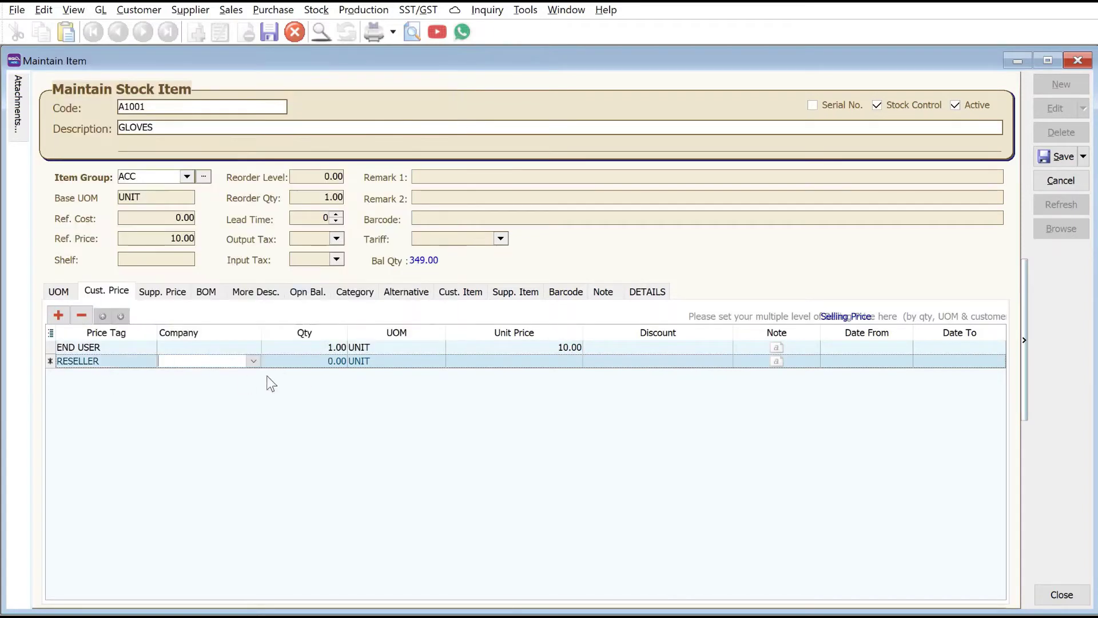
left_click(314, 362)
type("1")
key("Tab")
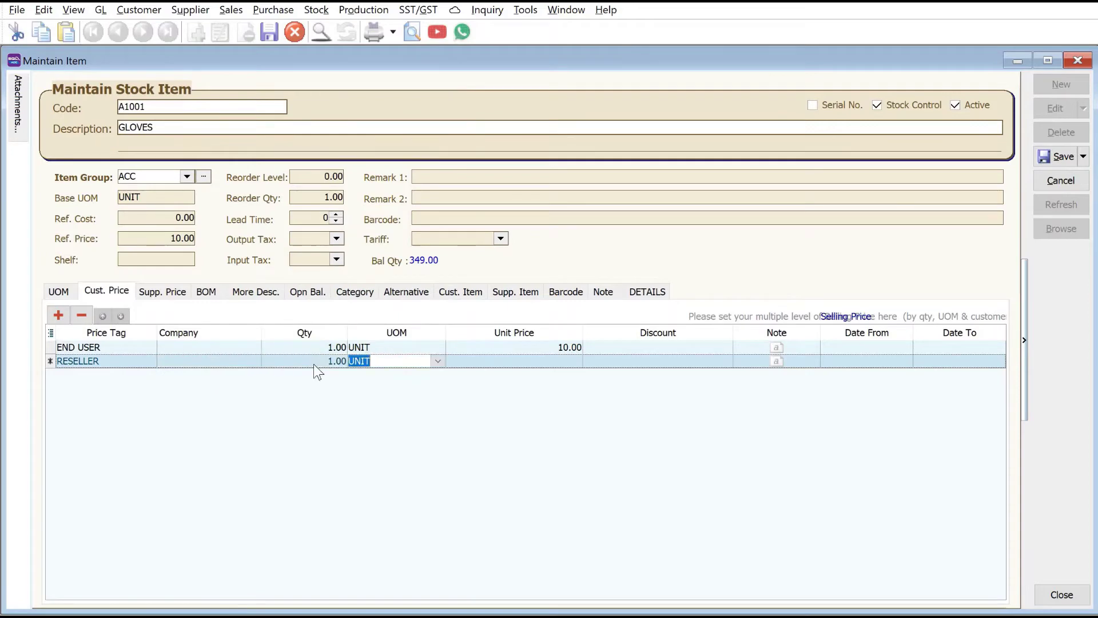
key("Tab")
type("9")
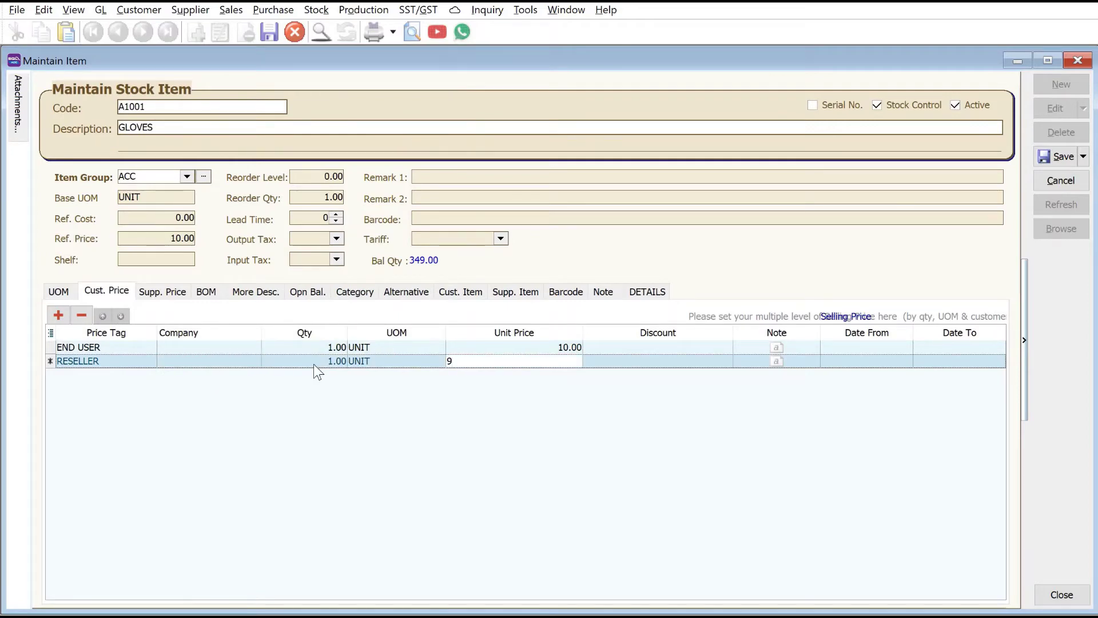
key("Tab")
Add a DEALER customer price row with quantity 1 and unit price 8.50.
left_click(58, 316)
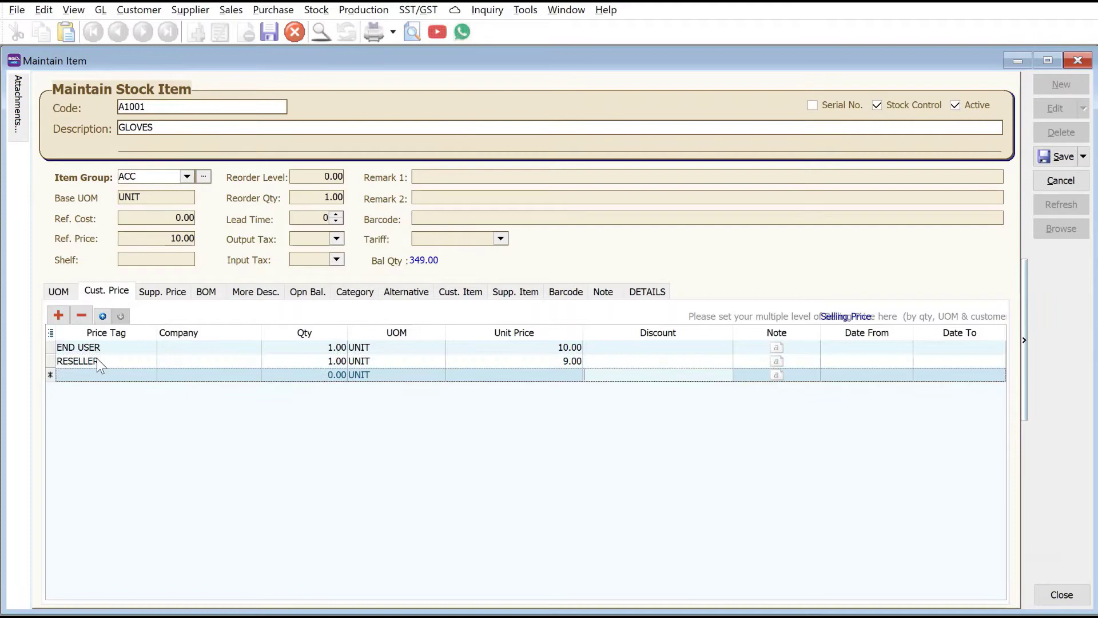
left_click(148, 375)
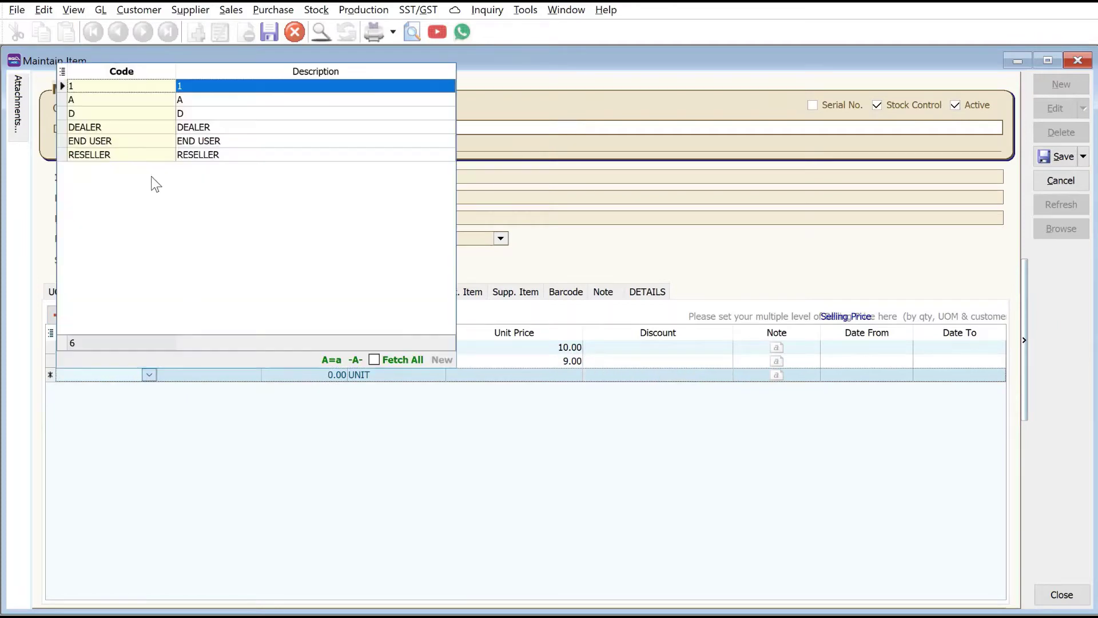
left_click(145, 132)
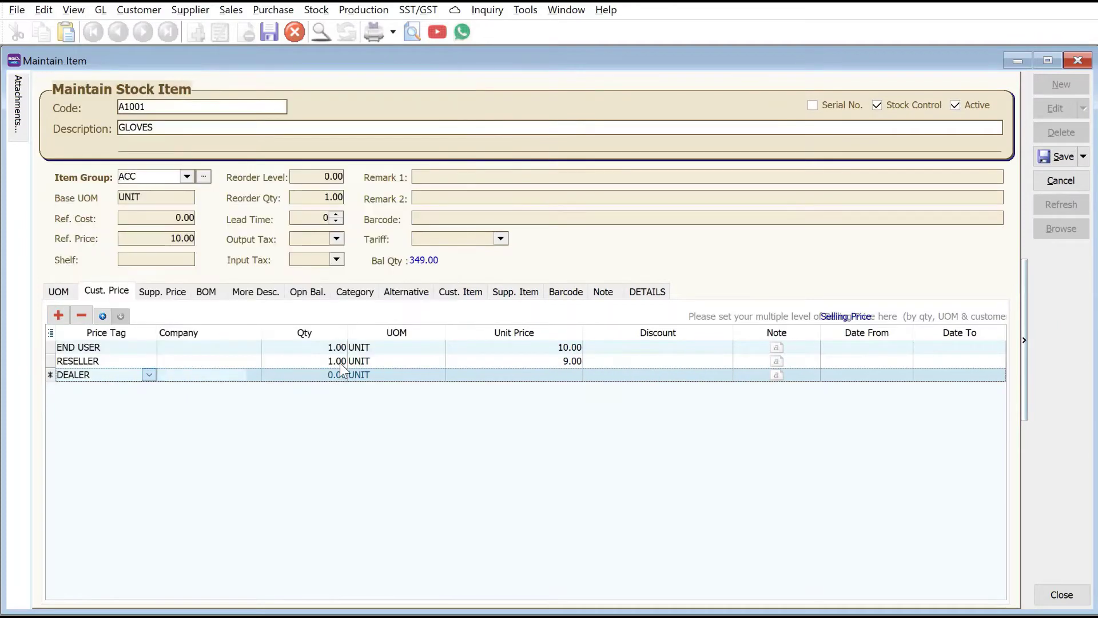
left_click(322, 375)
type("1")
key("Tab")
key("Tab")
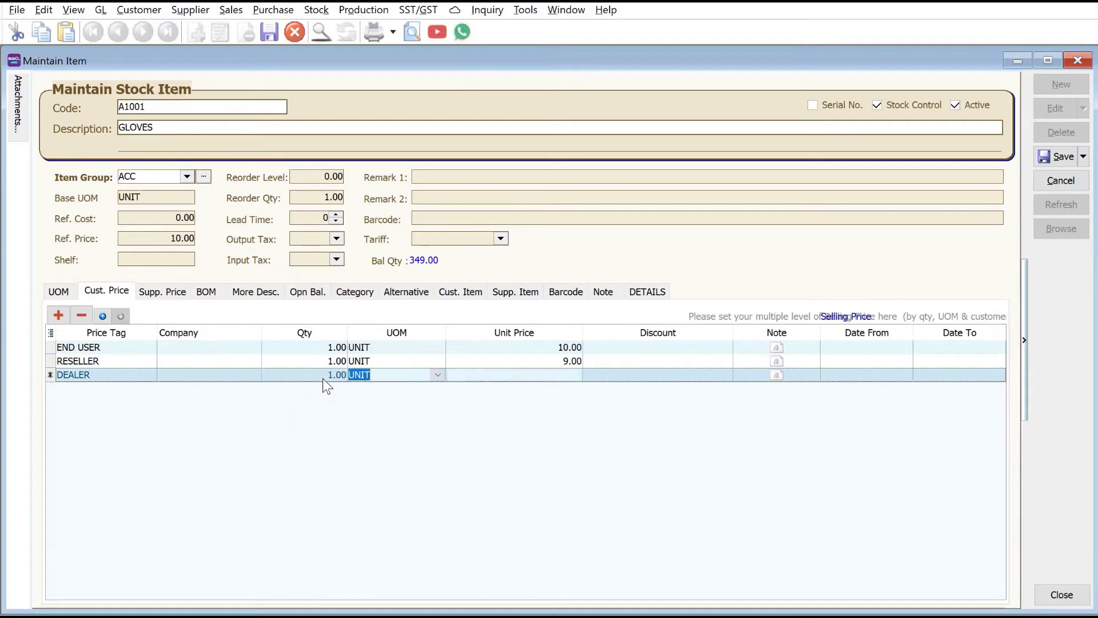
key("Up")
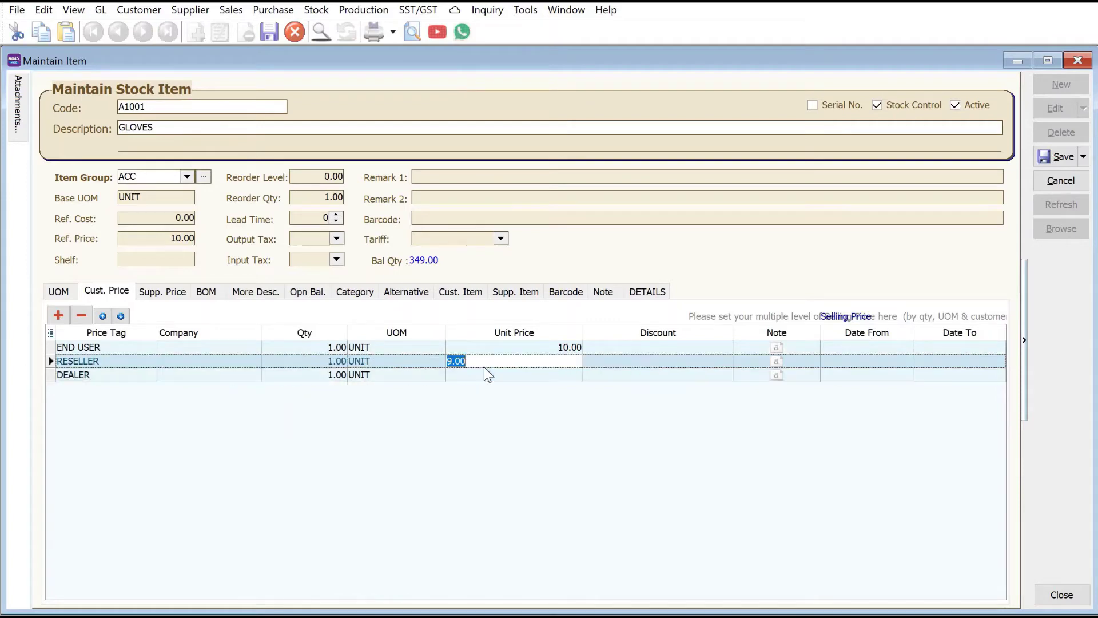
key("Down")
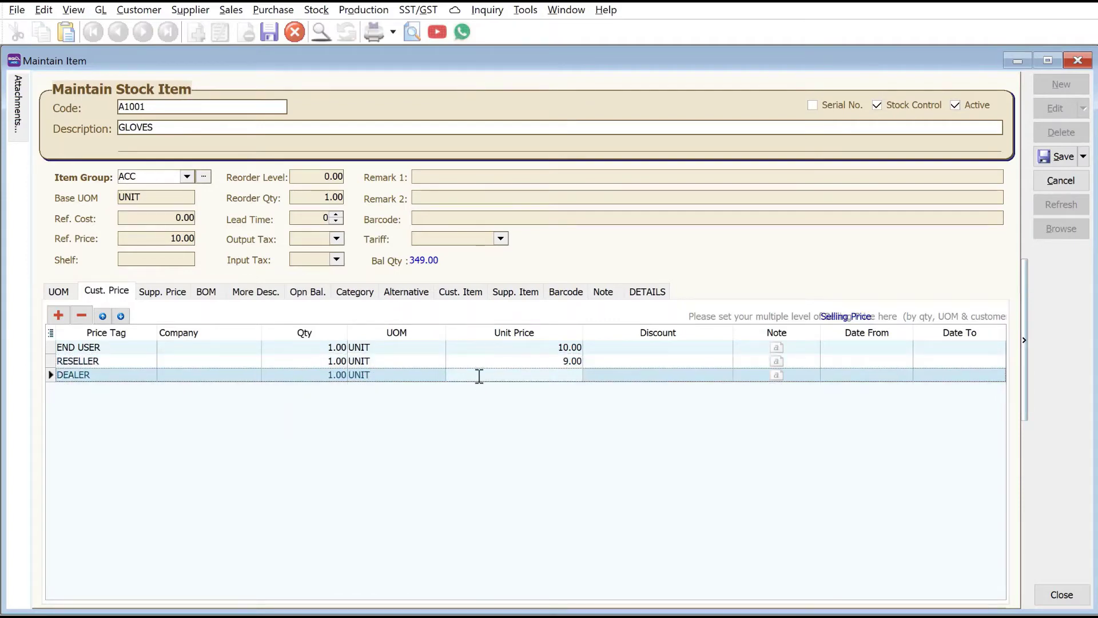
type("8.50")
key("Tab")
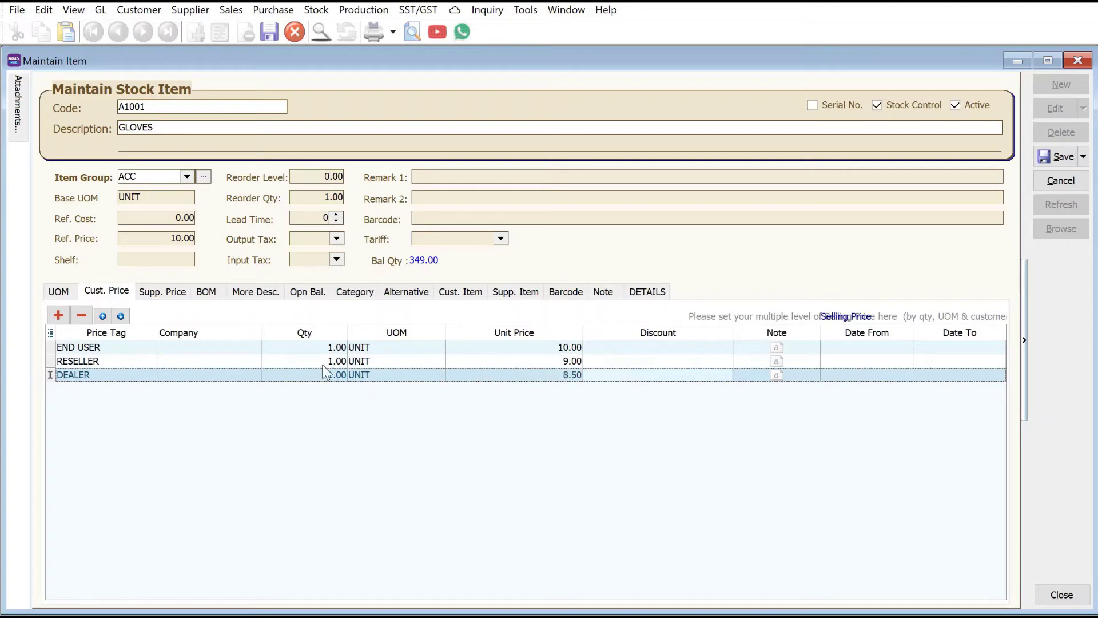
Add a fourth DEALER price row with quantity 1 and unit price 8.00.
left_click(58, 313)
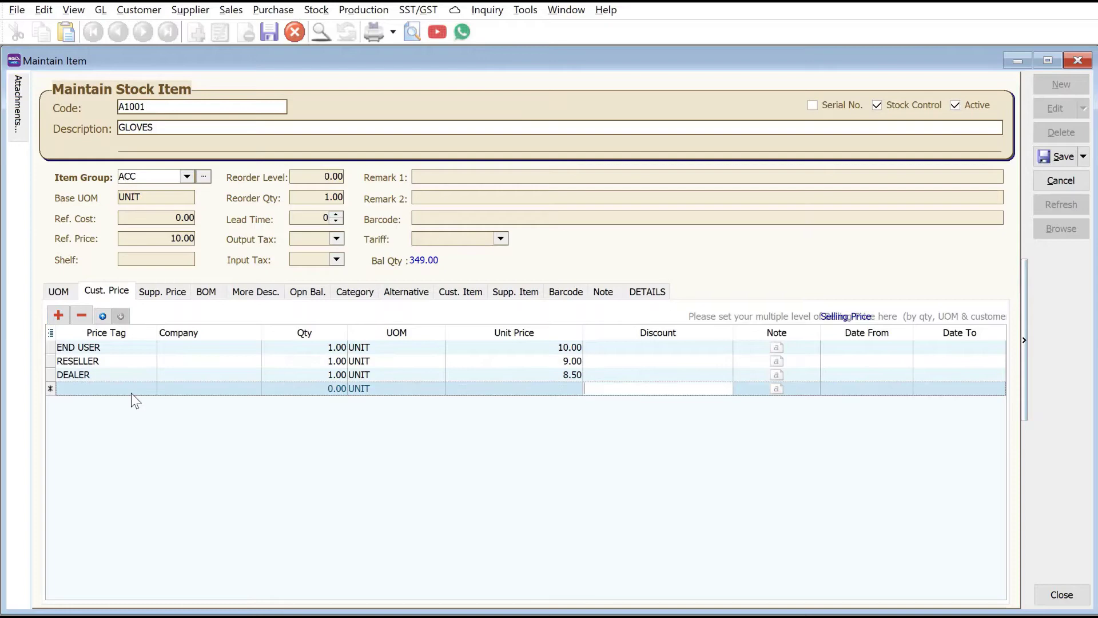
left_click(141, 389)
left_click(148, 389)
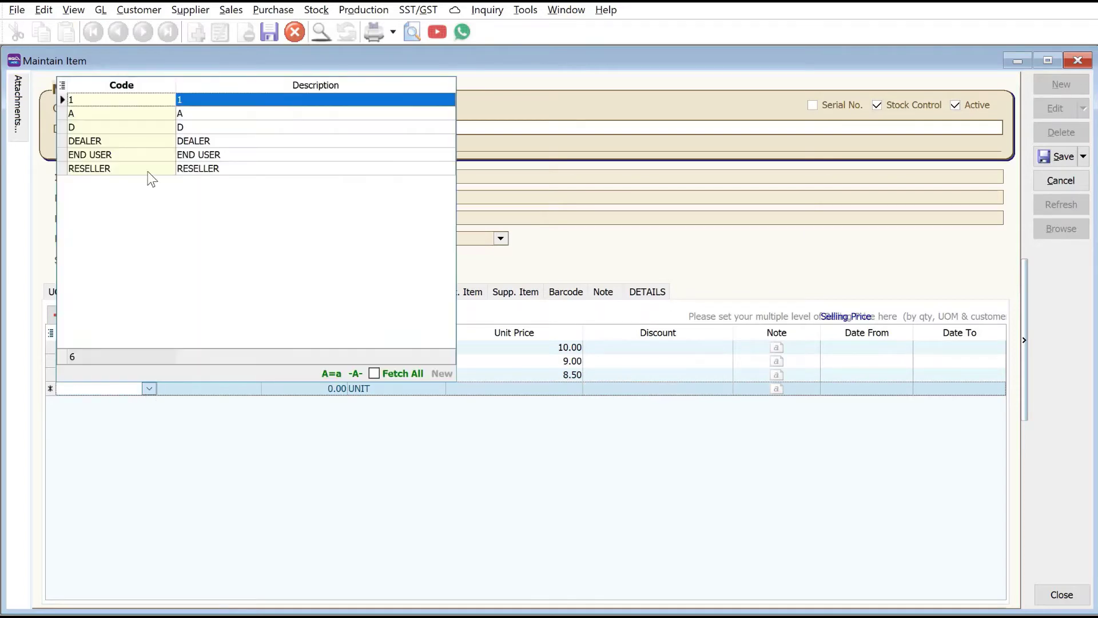
left_click(150, 142)
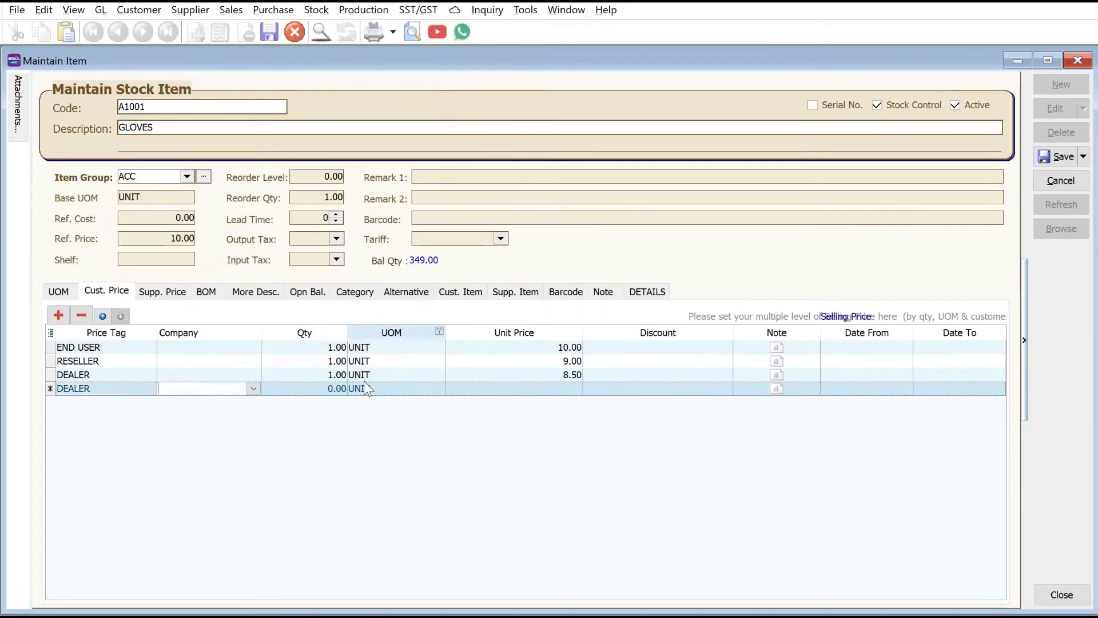
key("Tab")
type("1")
key("Tab")
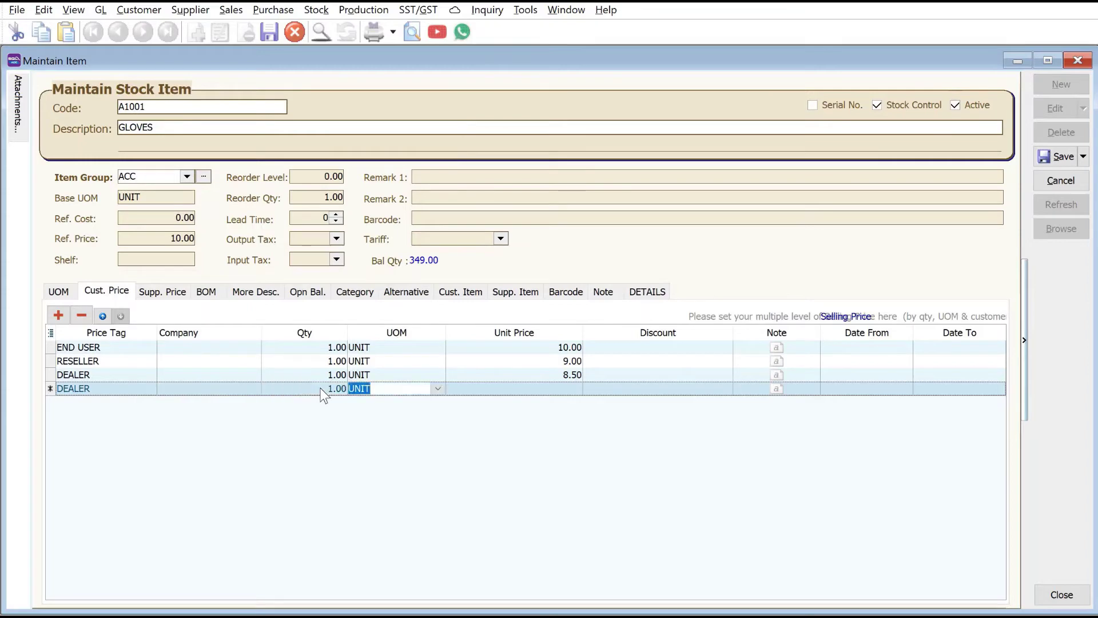
key("Tab")
type("8.00")
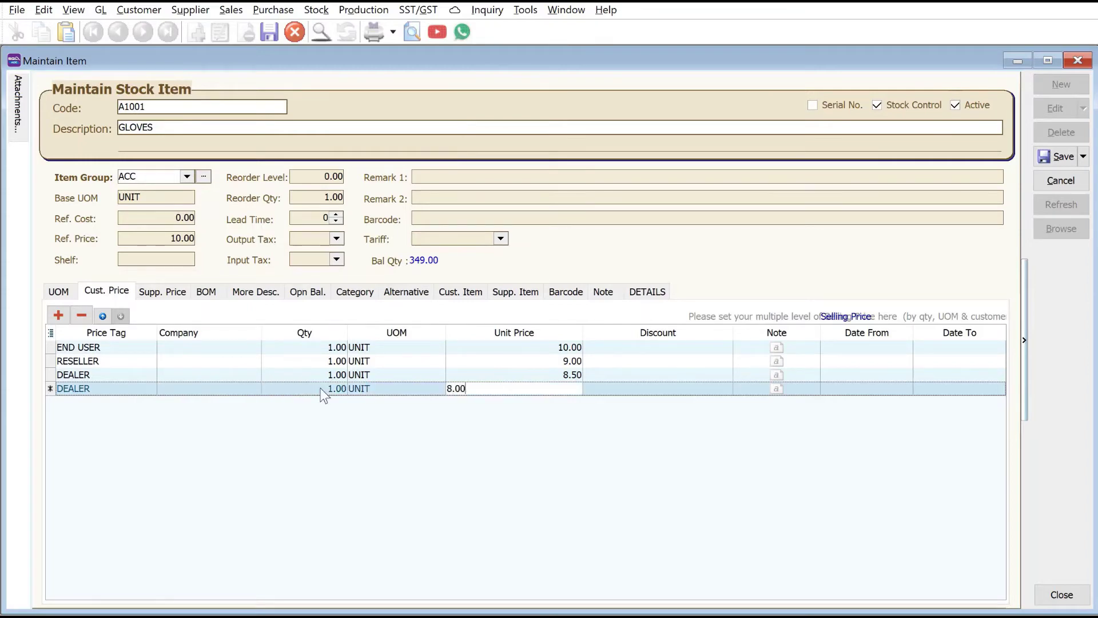
key("Tab")
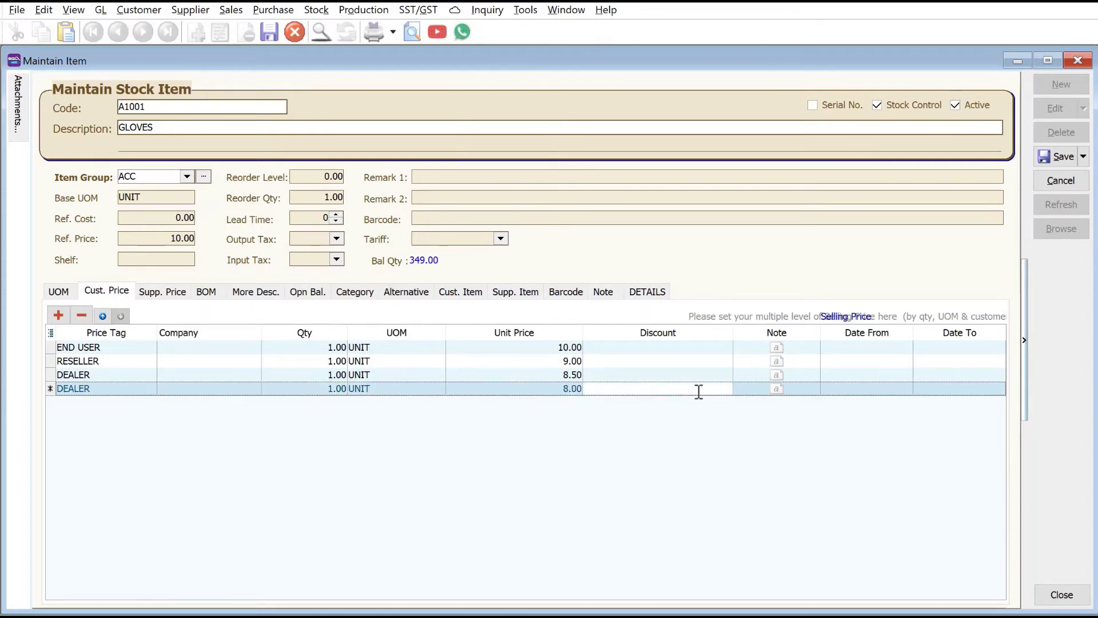
Correct that row to 10.00 with a 20% discount, valid 01/09/2021 to 30/09/2021.
left_click(571, 390)
type("10")
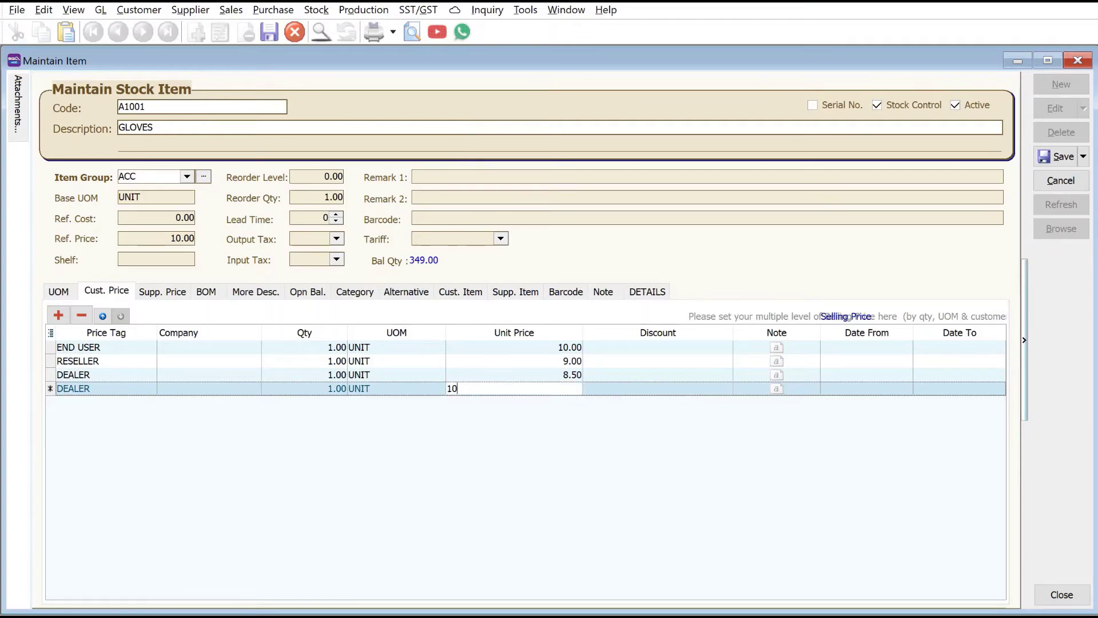
key("Tab")
type("20")
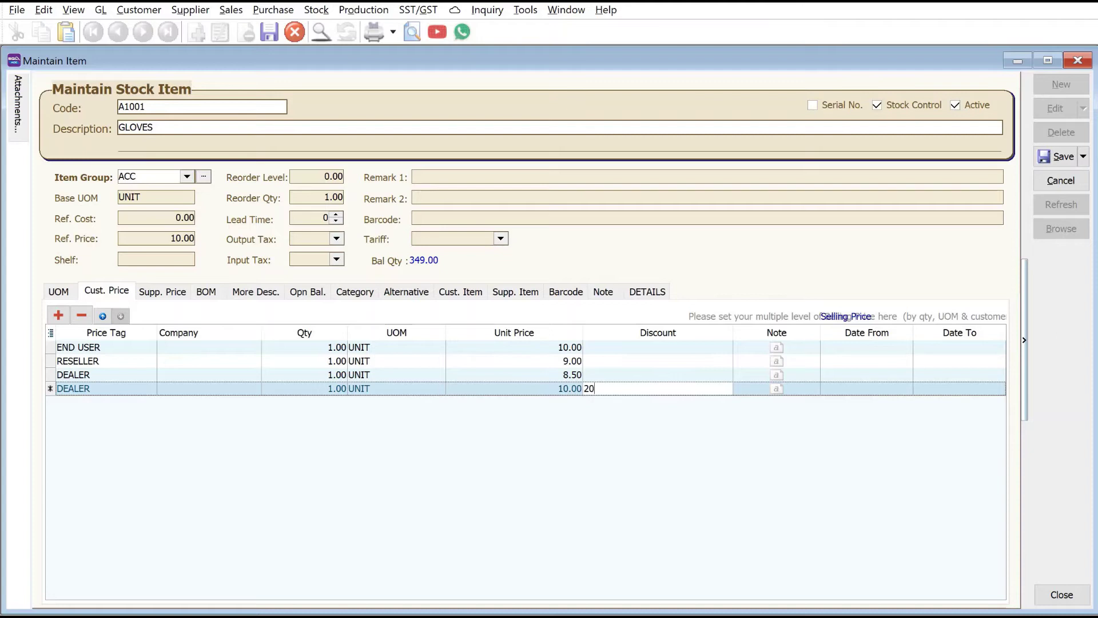
type("%")
key("Tab")
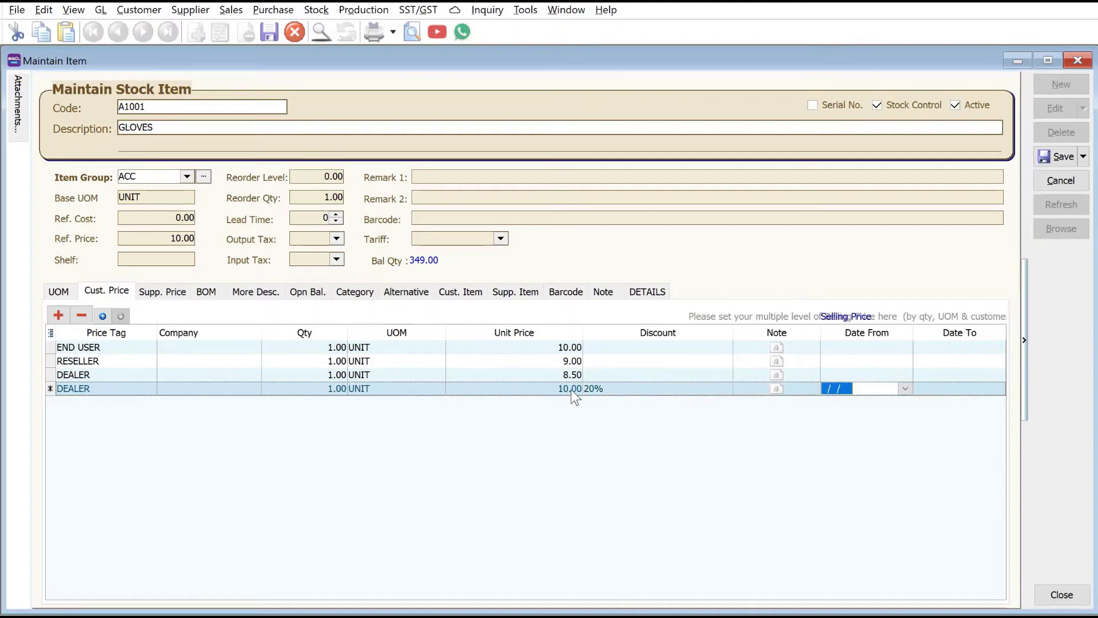
type("0109202")
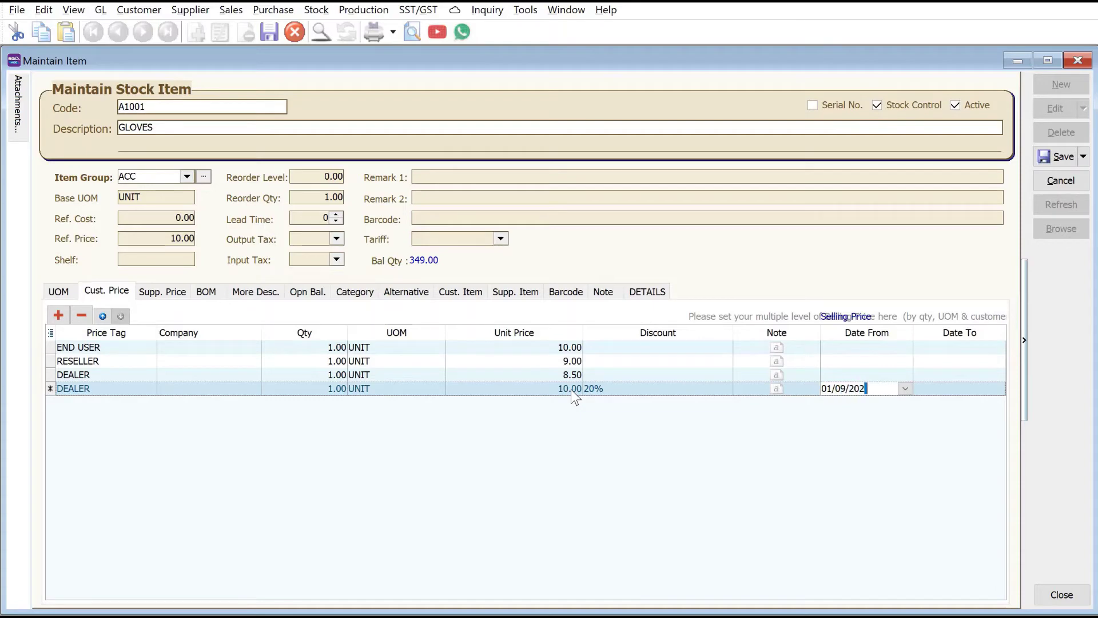
type("1")
key("Return")
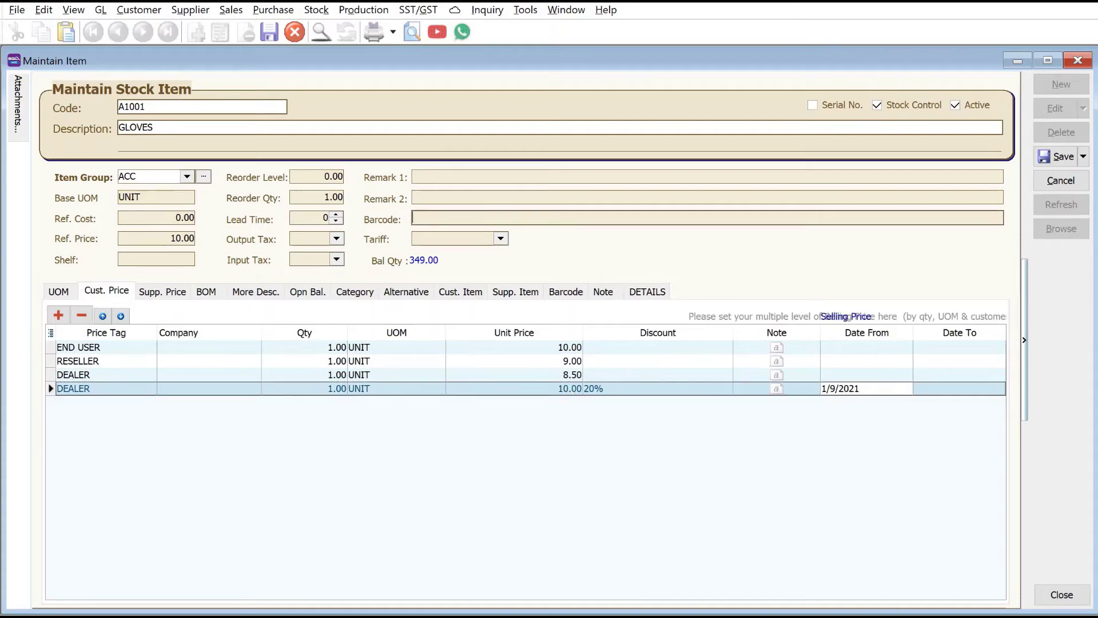
left_click(945, 388)
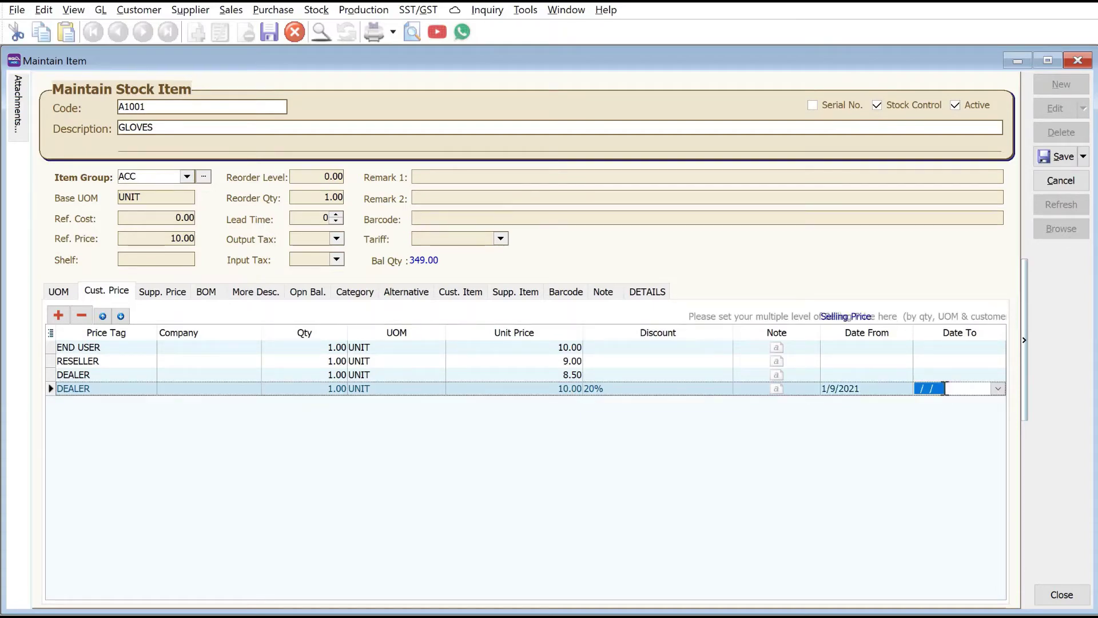
type("30092021")
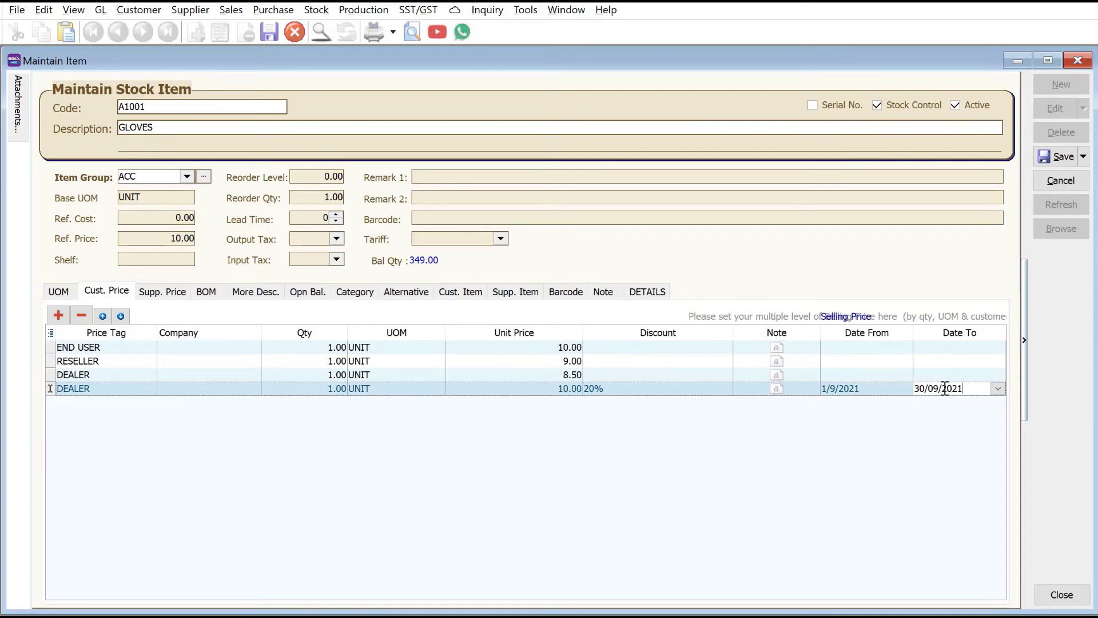
key("Tab")
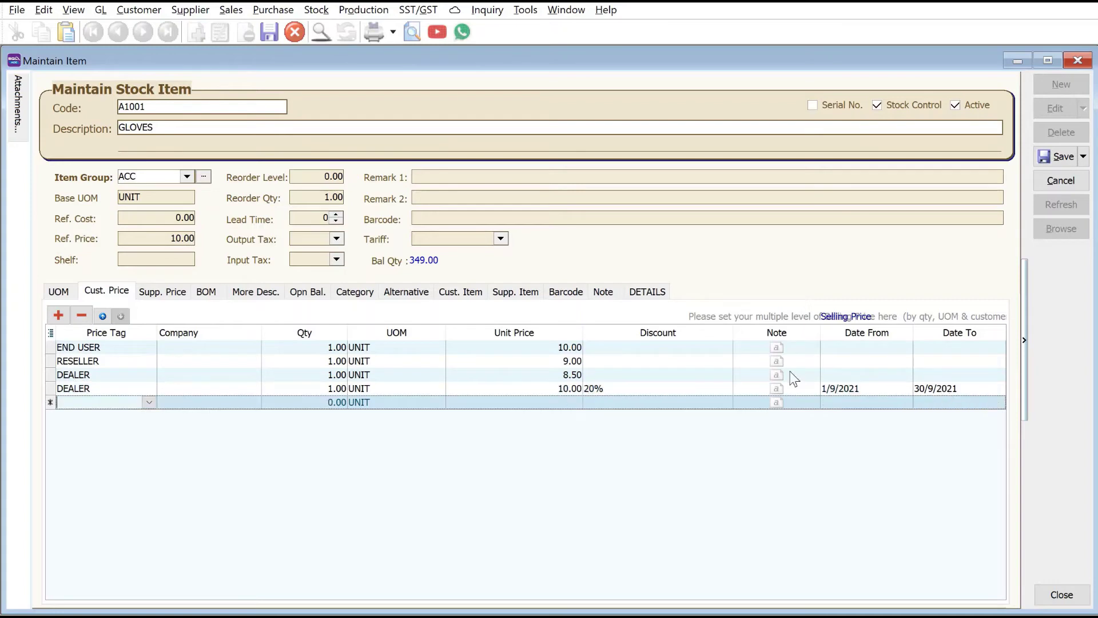
Add a STAR TRADING SDN BHD price row at quantity 1 and 8.70, then save GLOVES.
left_click(242, 404)
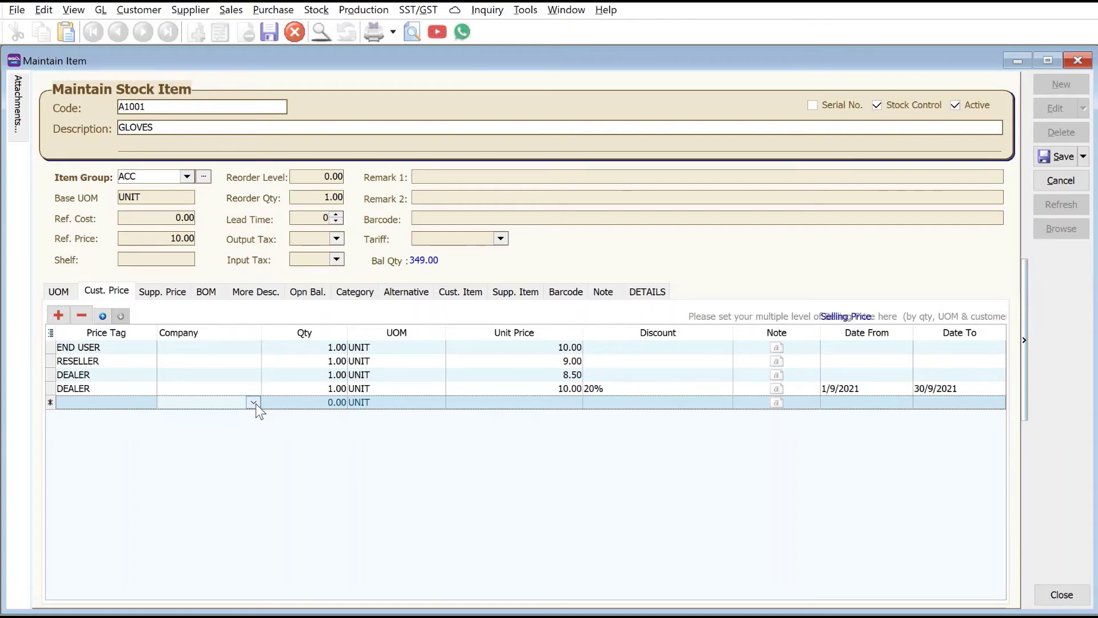
left_click(254, 402)
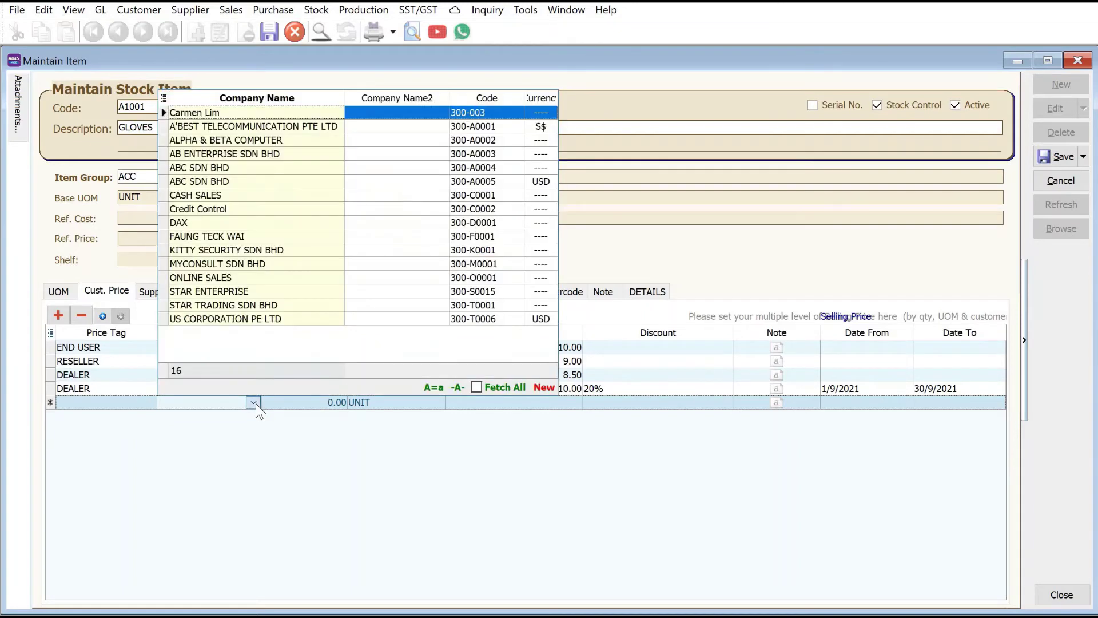
left_click(251, 304)
left_click(308, 402)
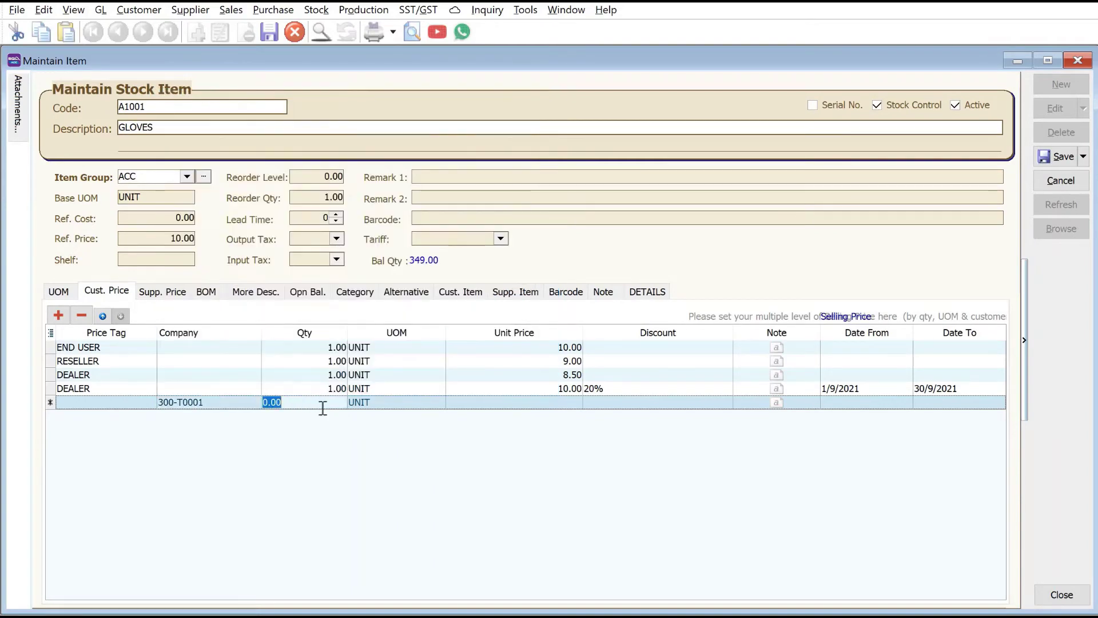
type("1")
key("Tab")
key("Tab")
key("Tab")
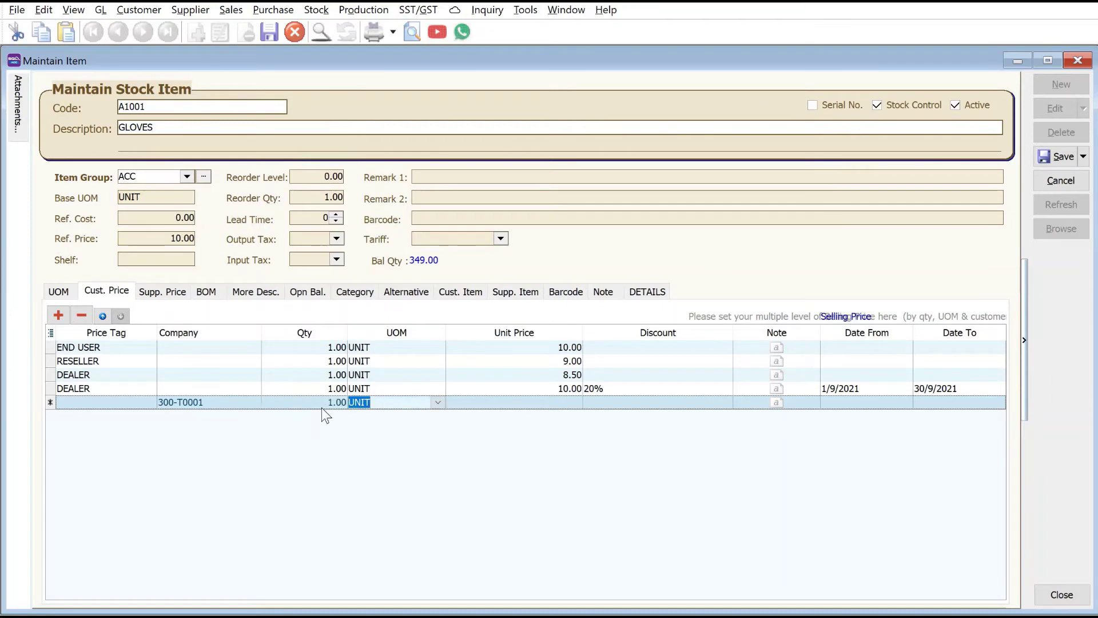
left_click(526, 407)
type("8.70")
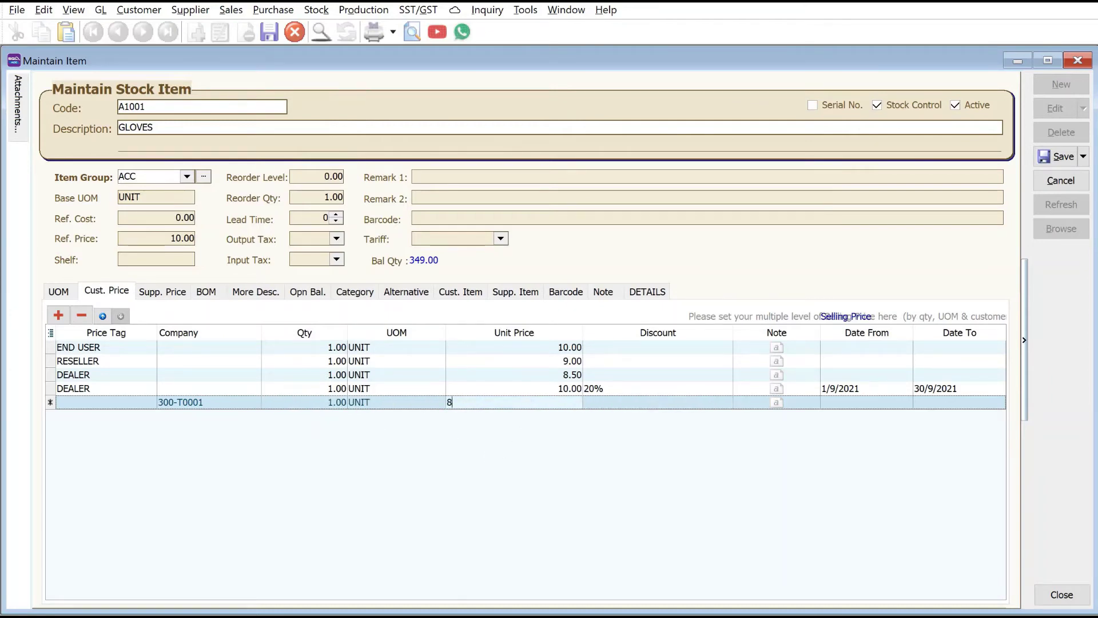
key("Tab")
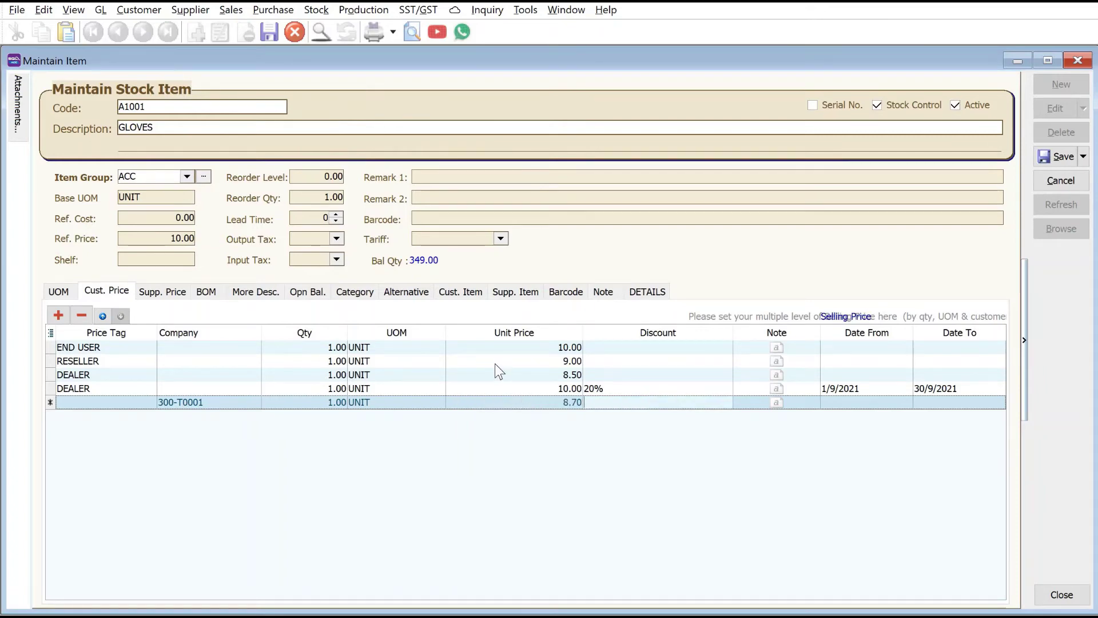
left_click(1064, 157)
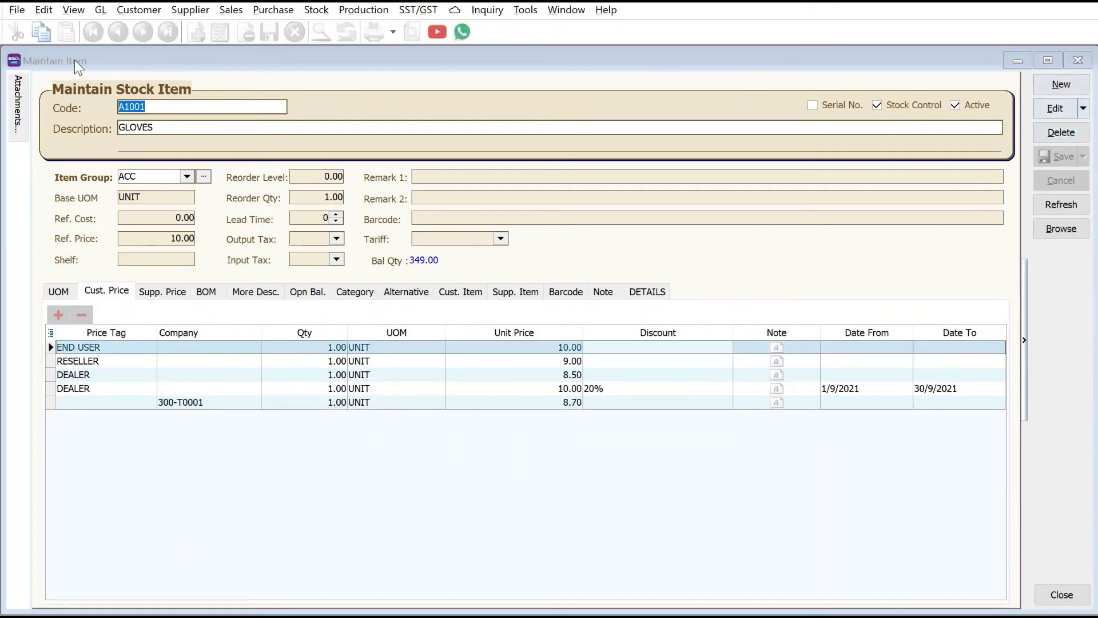
Close the stock item and open customer ABC SDN BHD (300-A0004) from the customer list.
key("Escape")
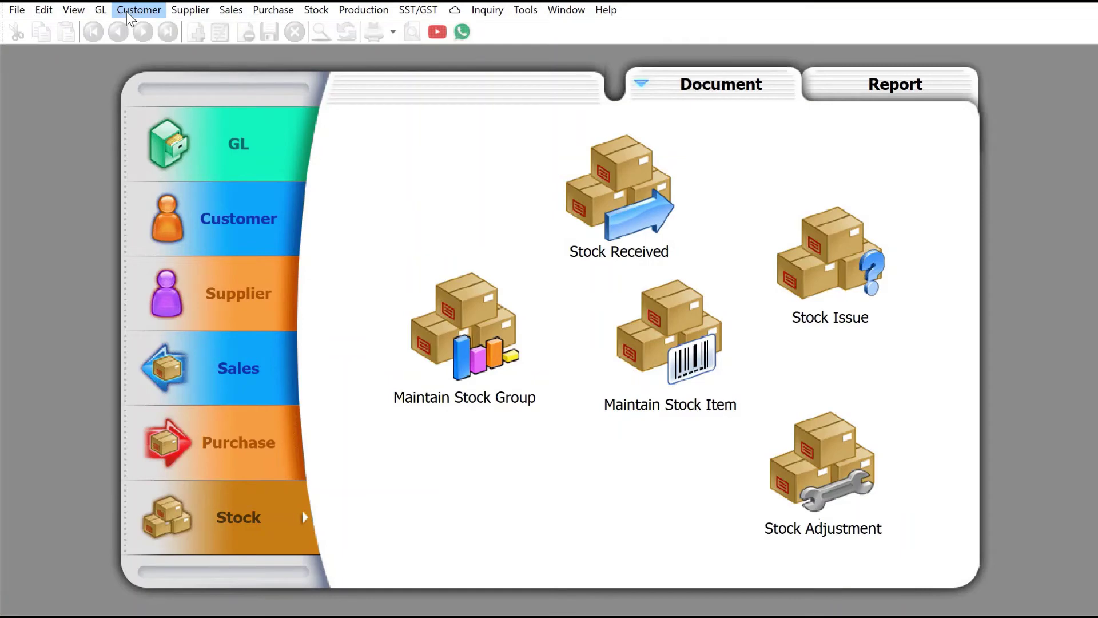
left_click(128, 12)
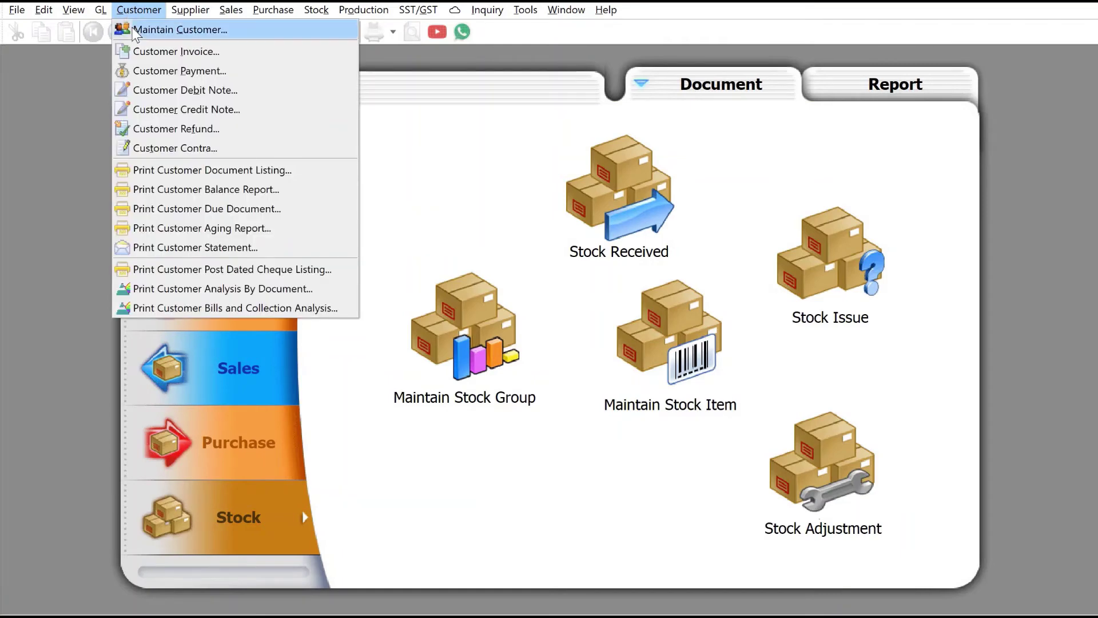
left_click(171, 30)
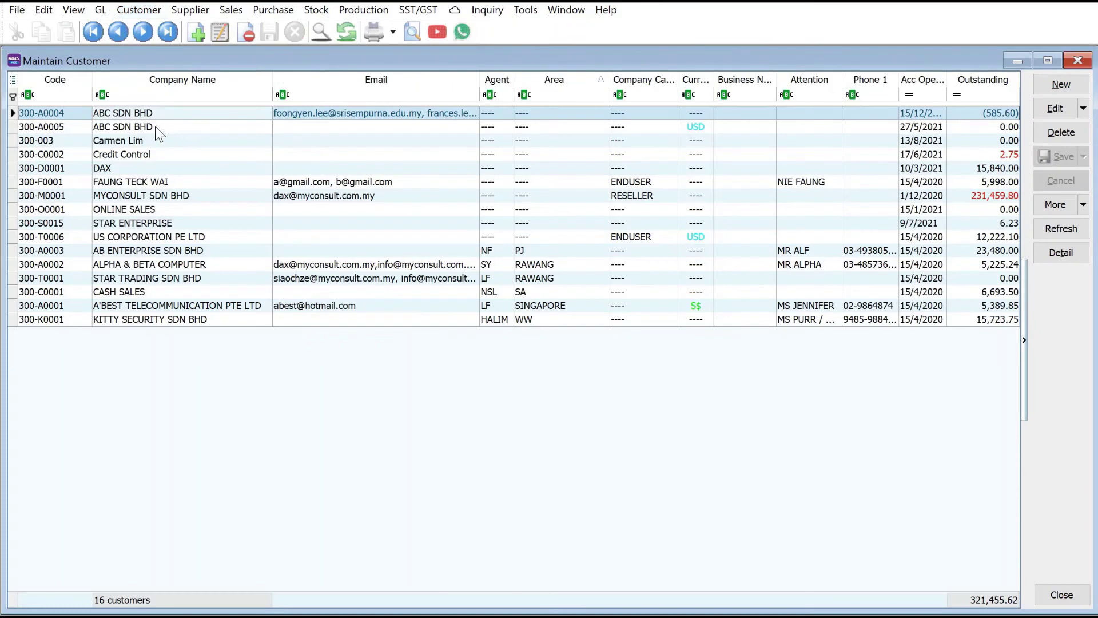
left_click(156, 126)
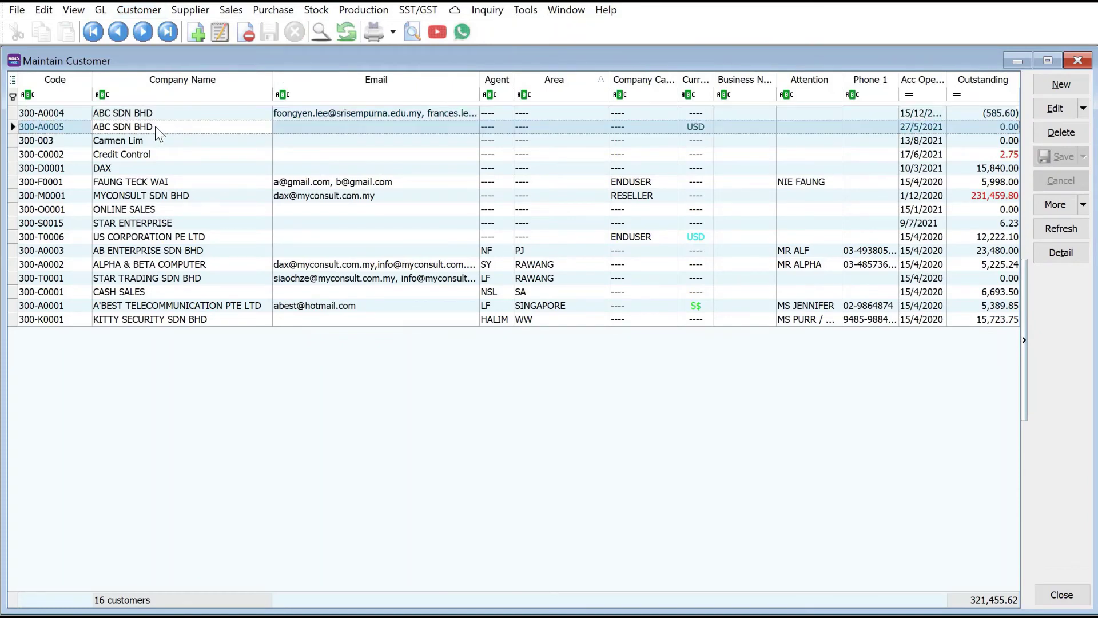
double_click(165, 113)
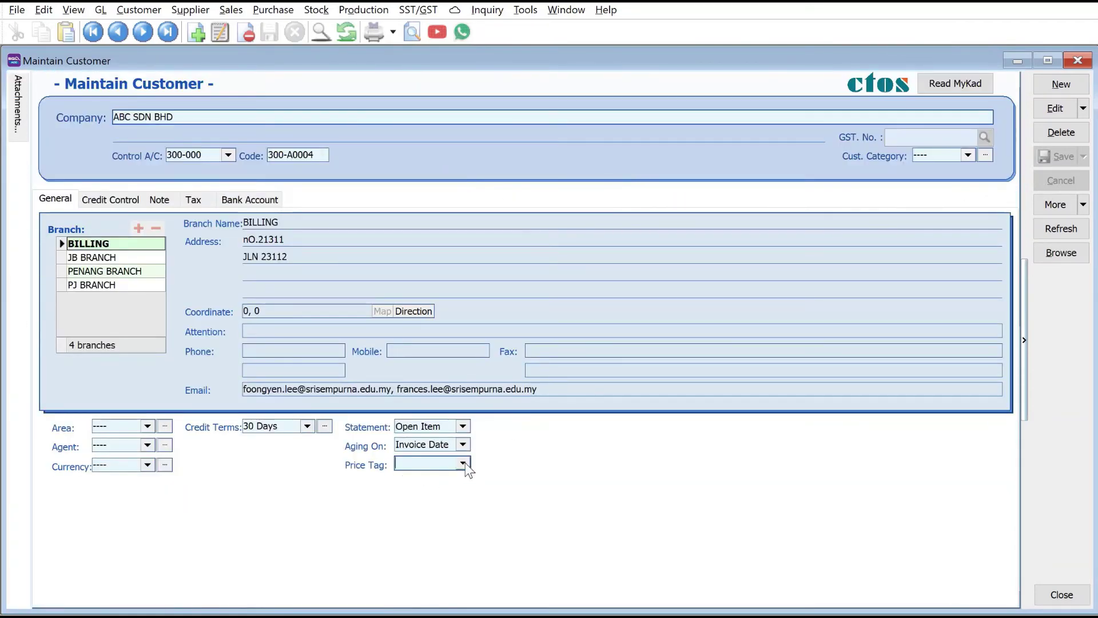
Set the customer's price tag to DEALER and save, confirming the prompt.
left_click(1053, 113)
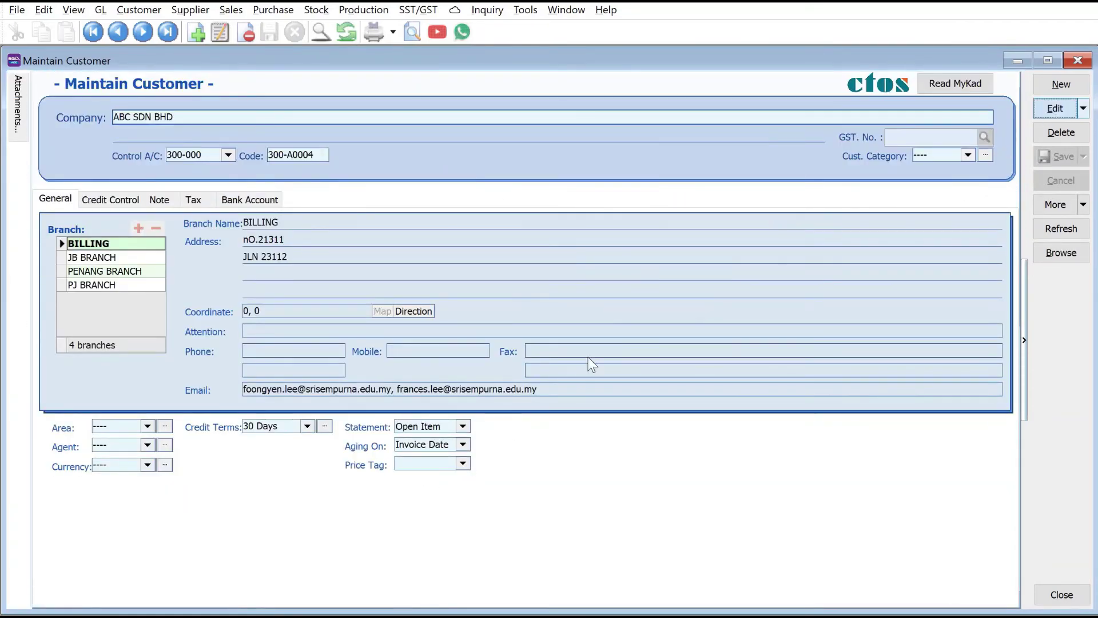
left_click(463, 465)
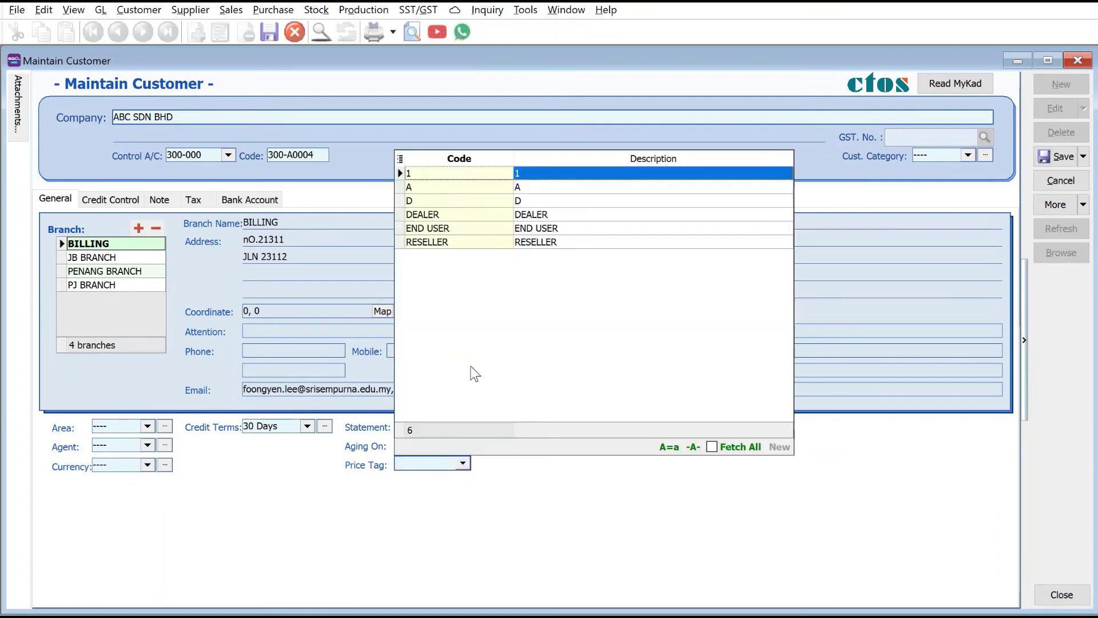
left_click(463, 219)
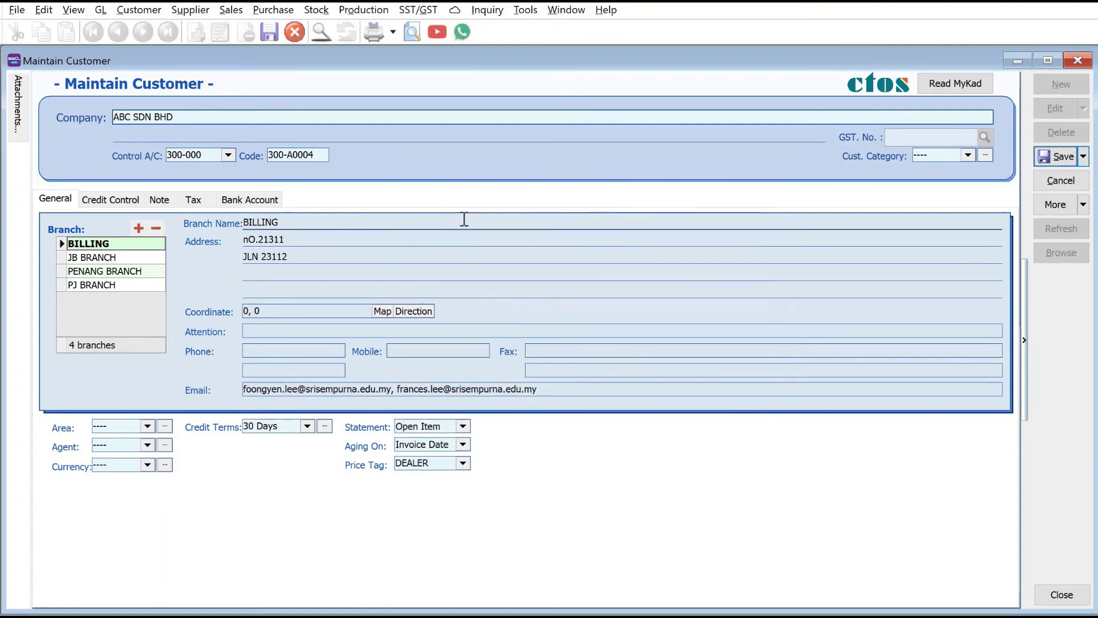
left_click(1053, 152)
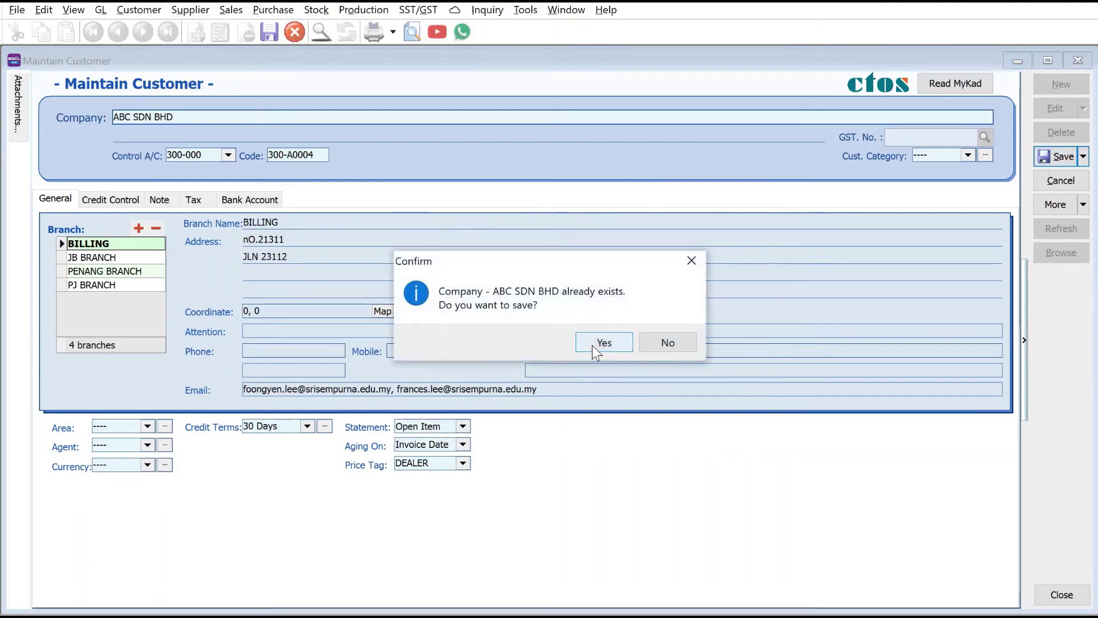
left_click(592, 343)
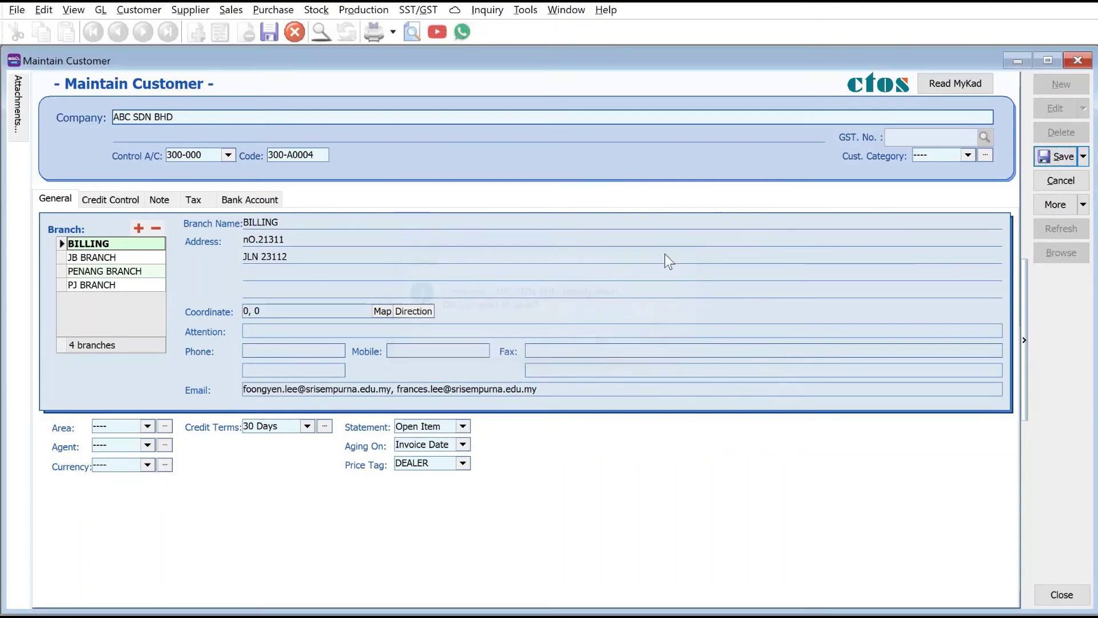
Start a new sales invoice for customer ABC SDN BHD (300-A0004).
left_click(1072, 60)
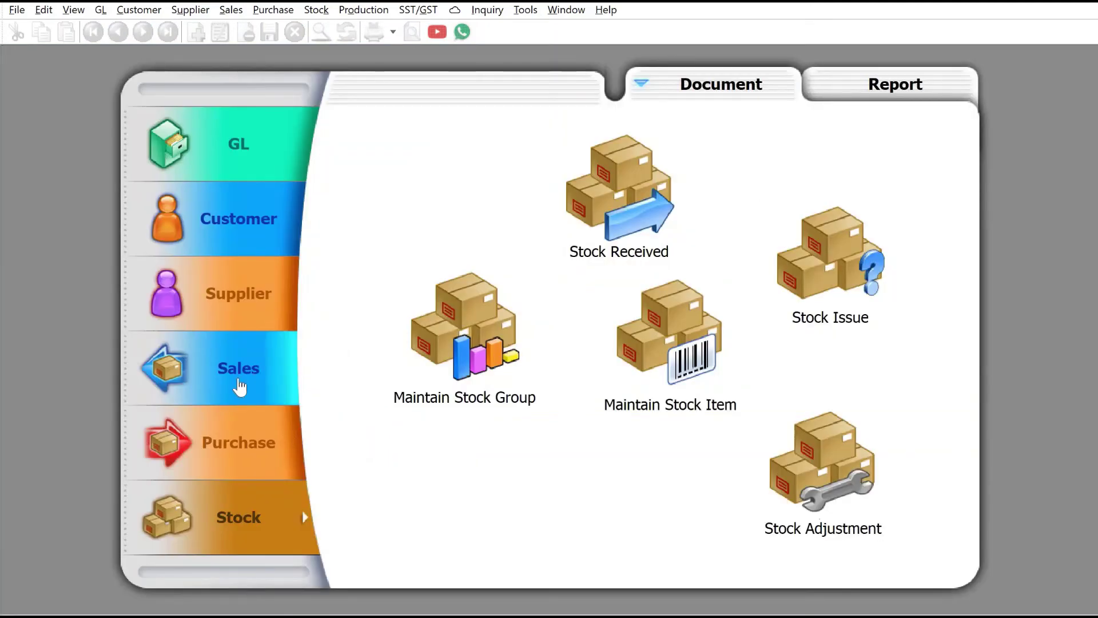
left_click(240, 388)
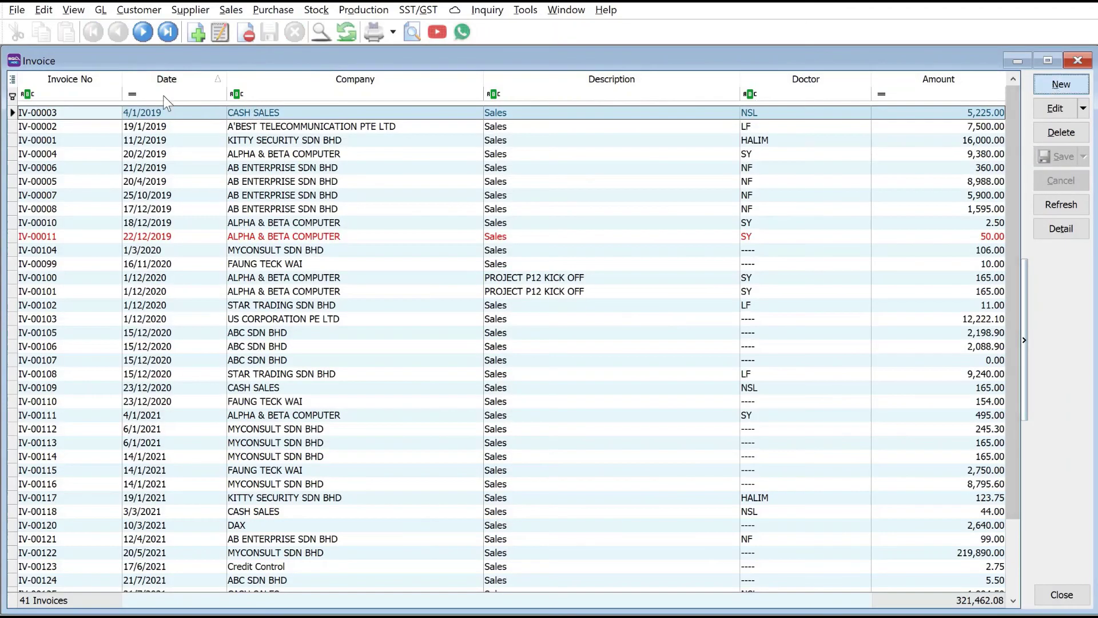
key("Insert")
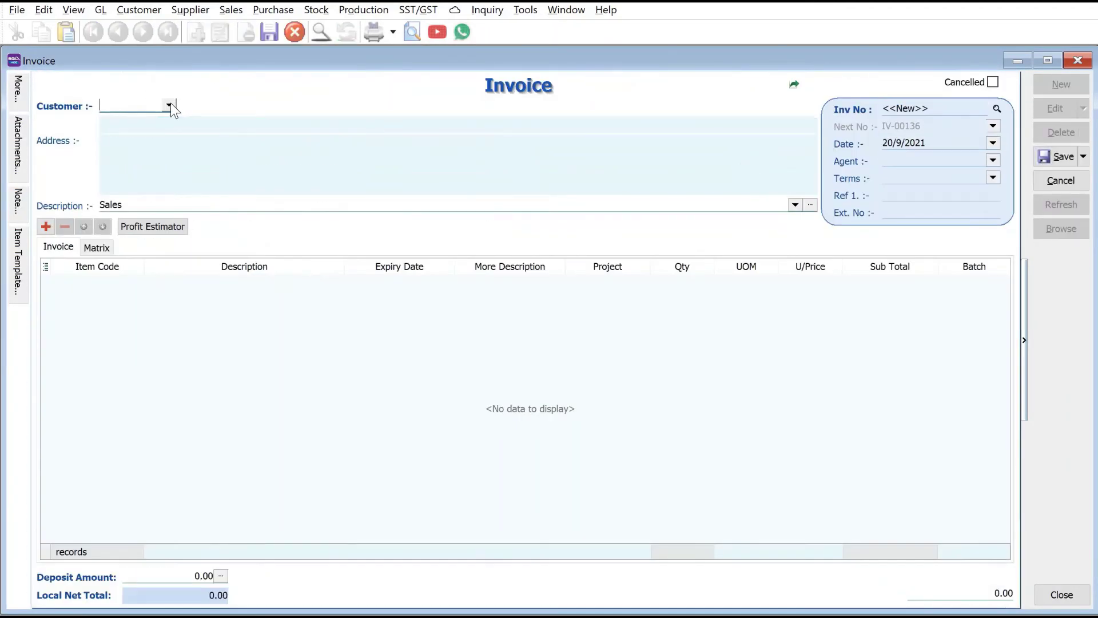
left_click(169, 105)
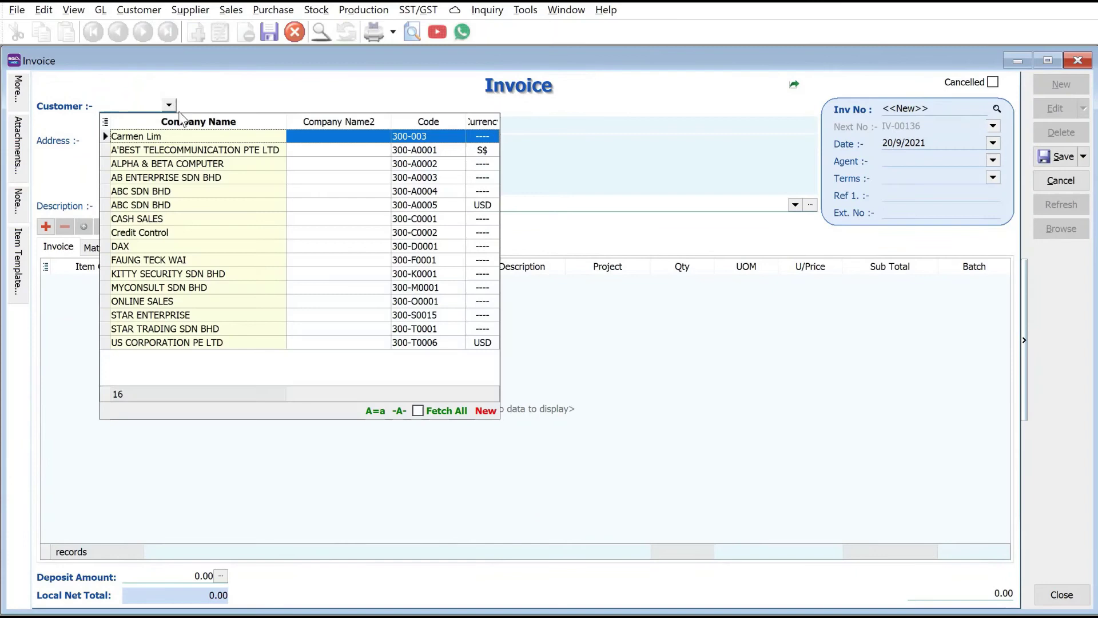
left_click(193, 193)
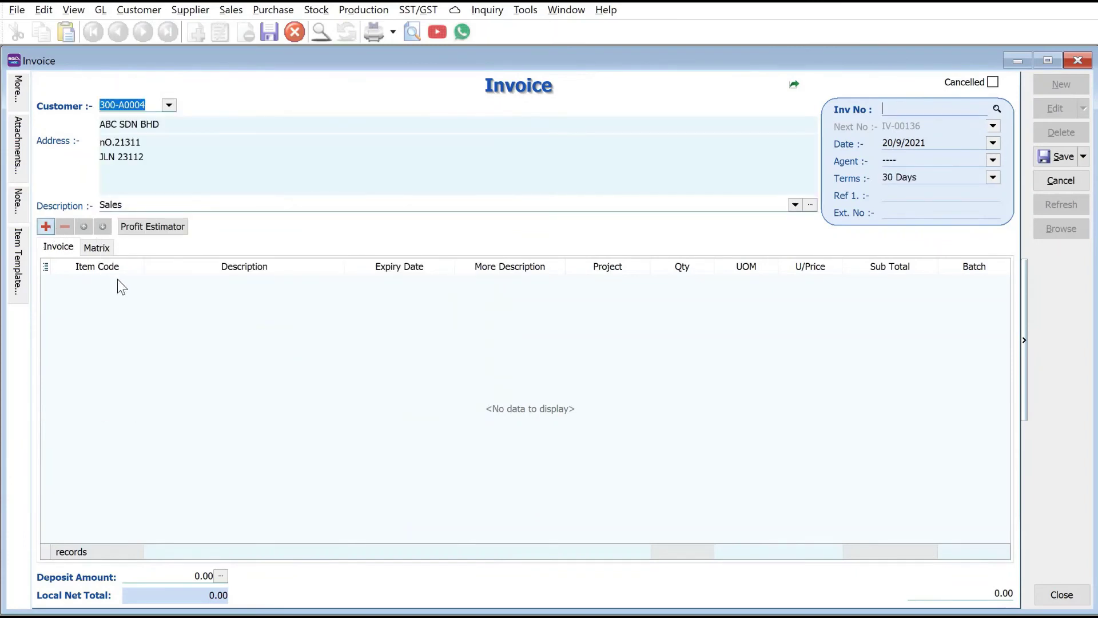
Add an invoice line for item A1001 GLOVES.
left_click(133, 282)
left_click(136, 281)
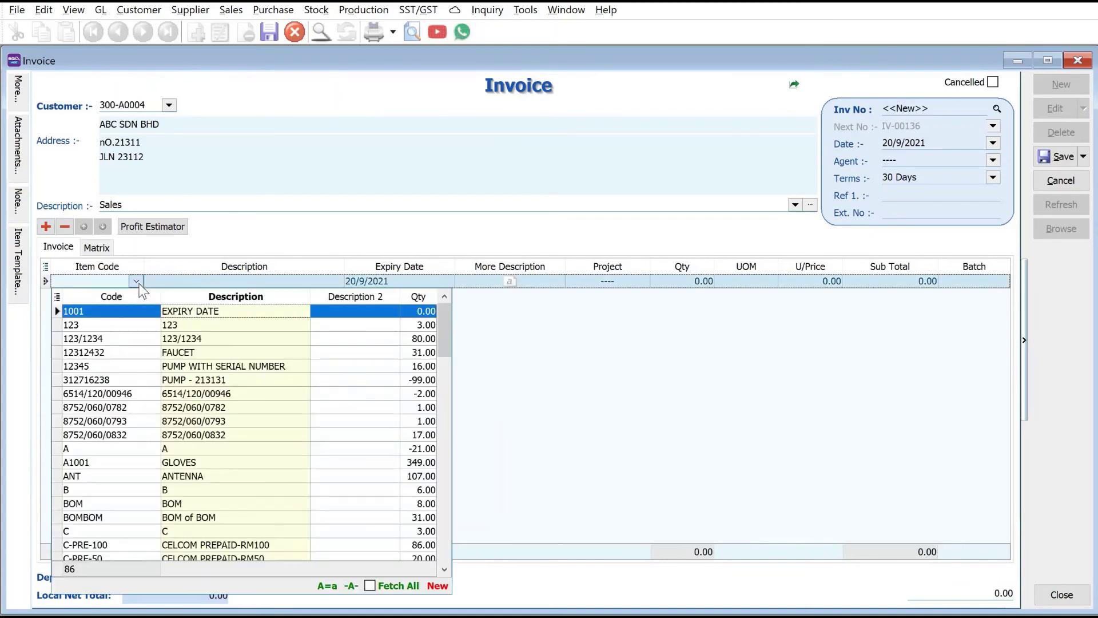
type("GLOVE")
key("Return")
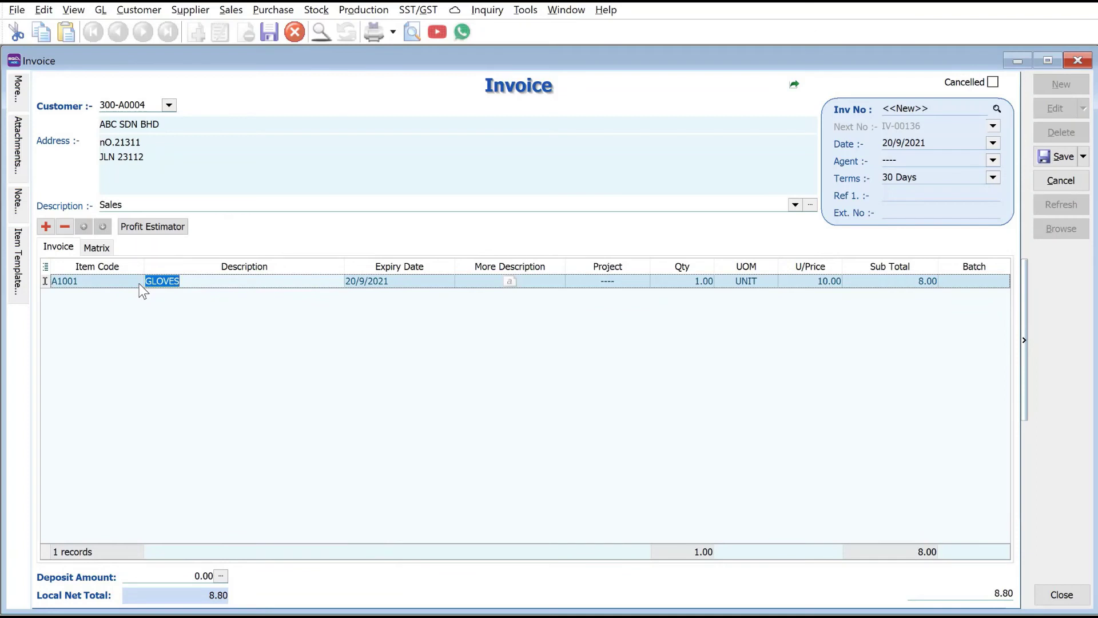
key("Tab")
key("Tab")
key("Tab")
key("Tab")
key("Tab")
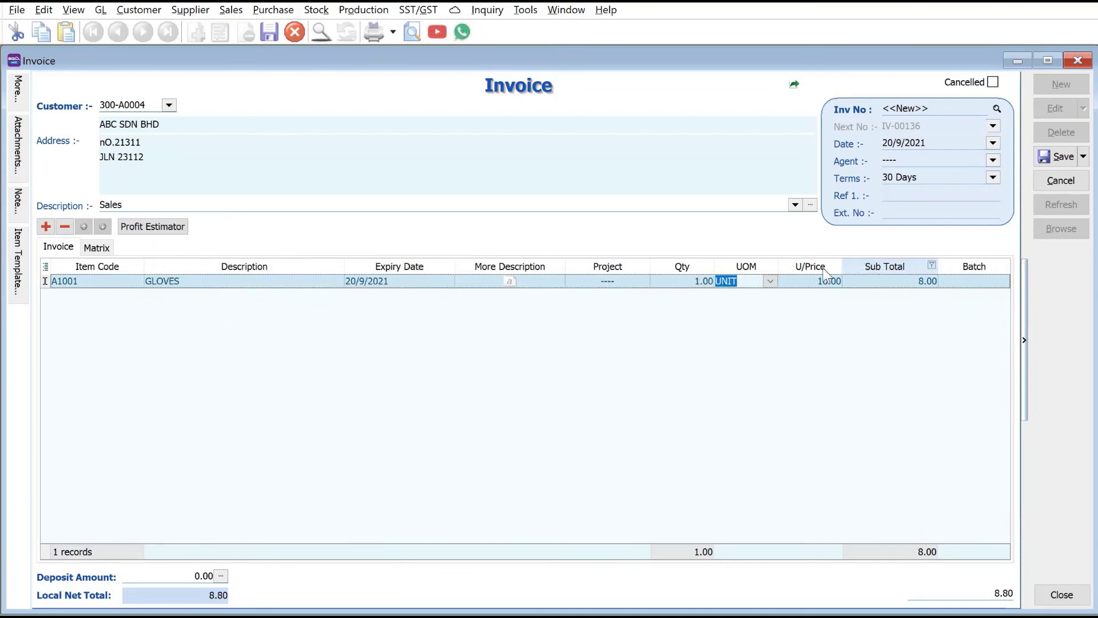
Show the hidden Disc column in the invoice item grid, then delete the GLOVES line.
right_click(854, 264)
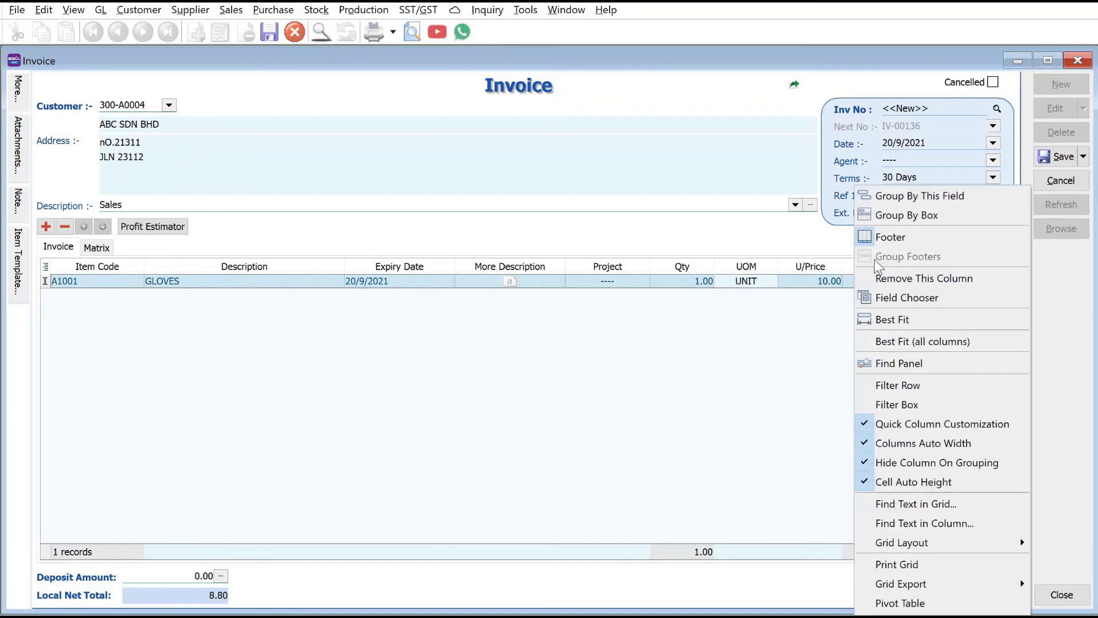
left_click(918, 298)
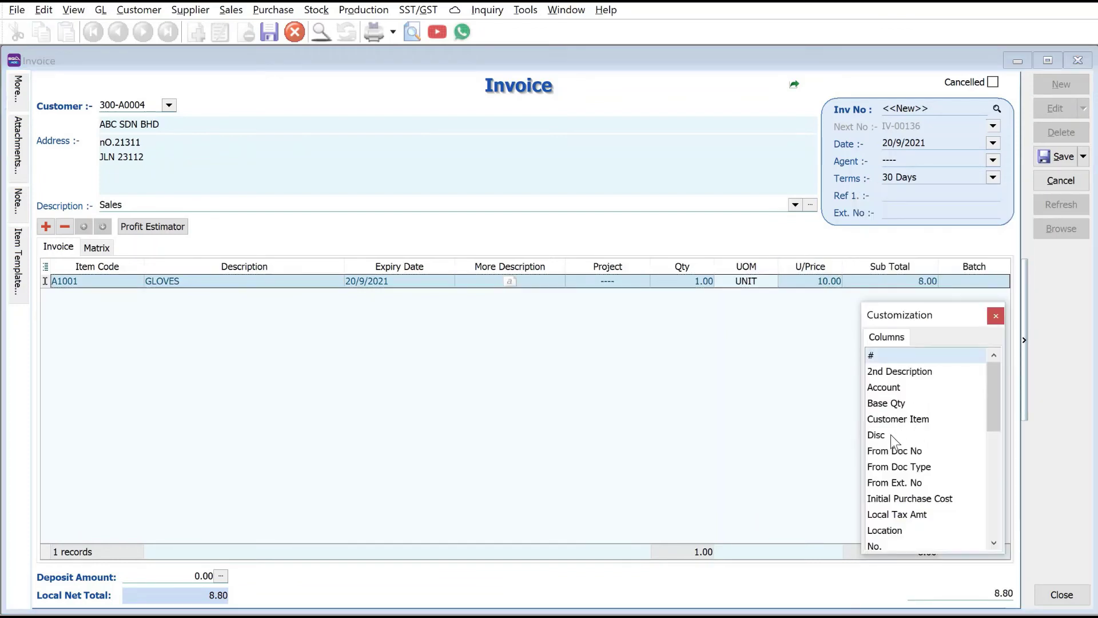
left_click_drag(891, 434, 842, 274)
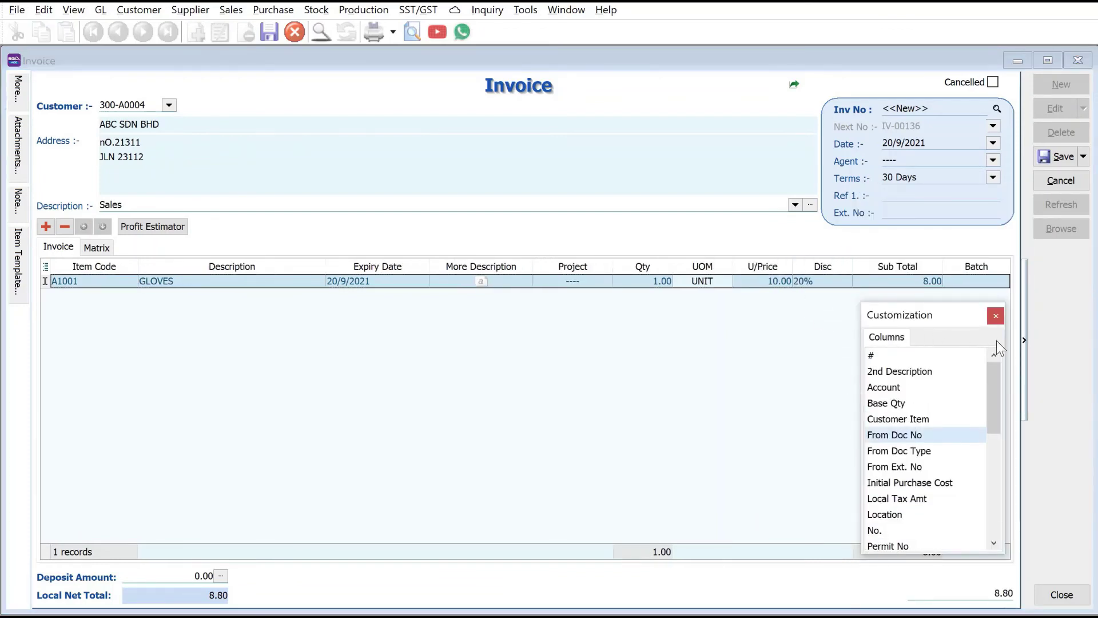
left_click(996, 317)
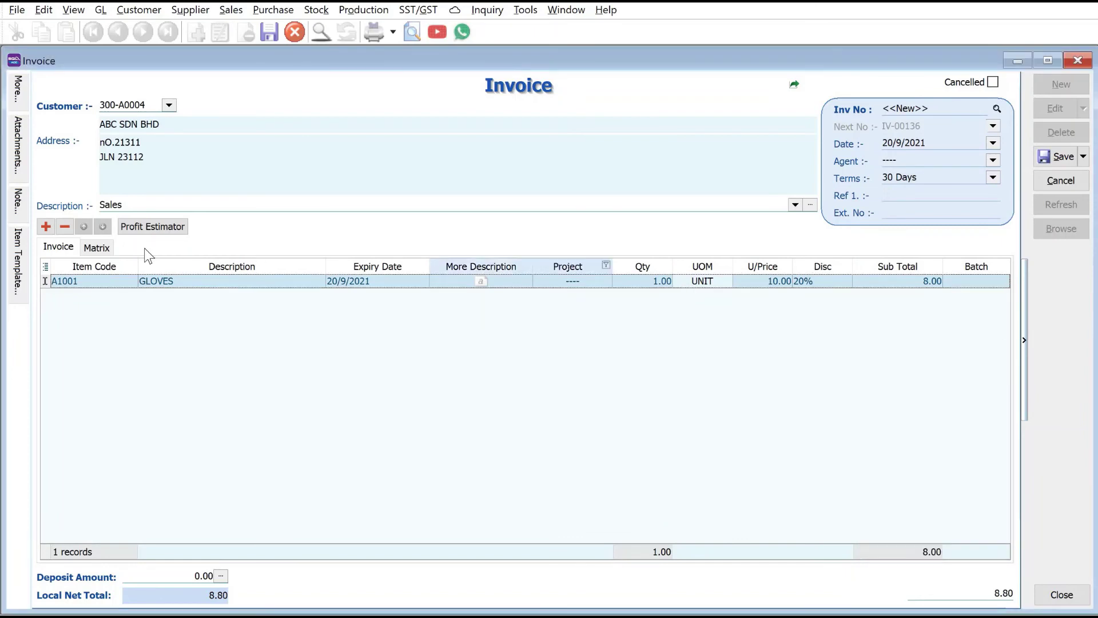
left_click(59, 225)
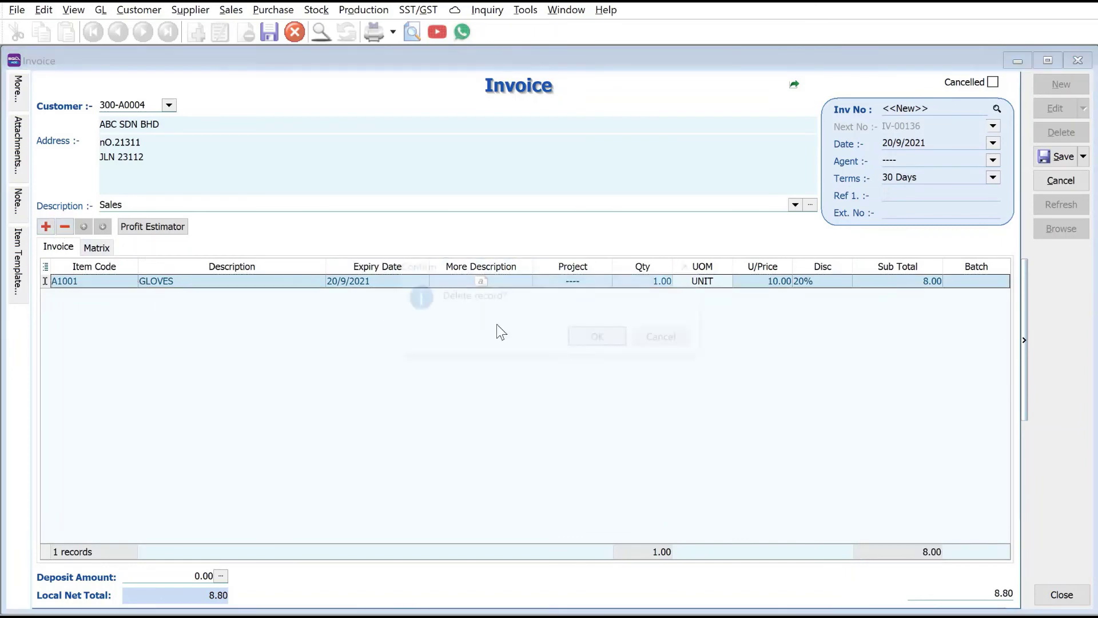
Confirm the line deletion and change the invoice date to 01/10/2021.
left_click(572, 335)
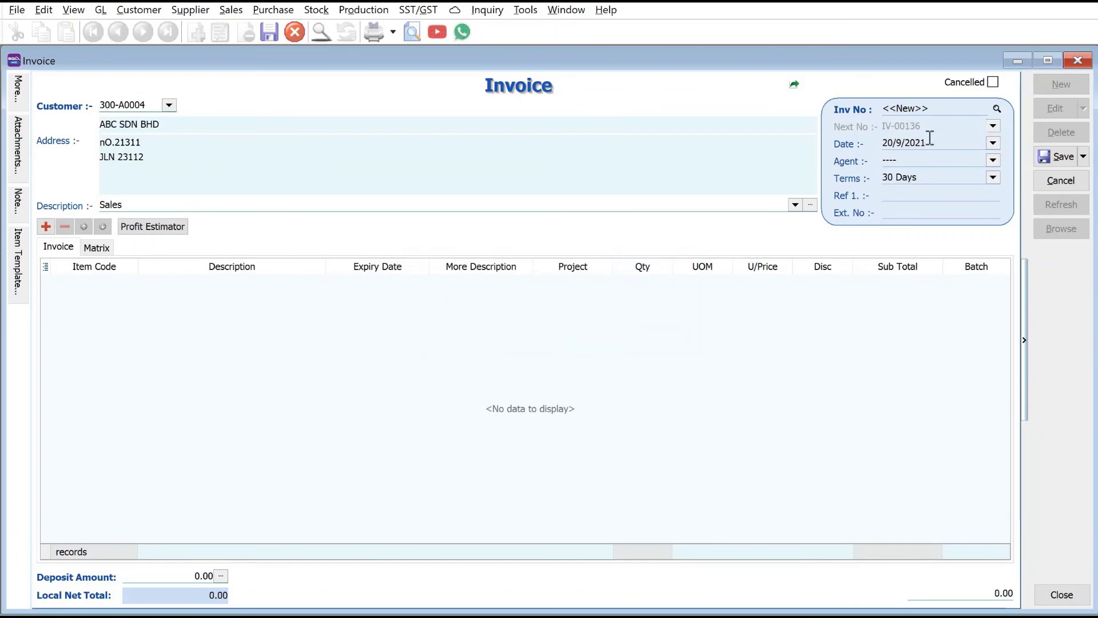
left_click_drag(926, 143, 755, 140)
type("0110")
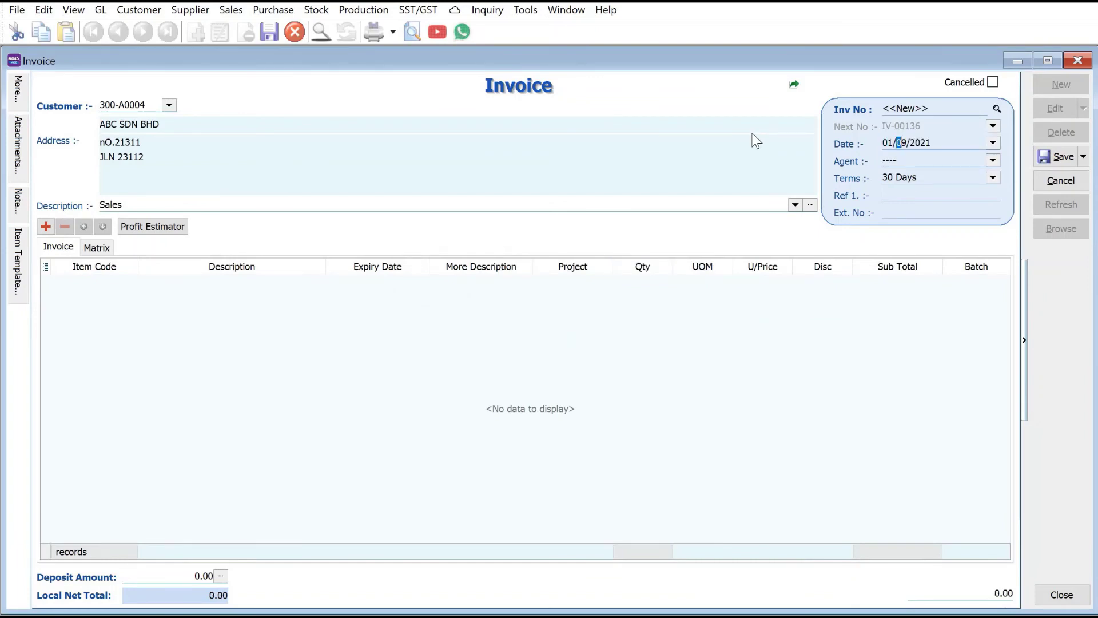
key("Tab")
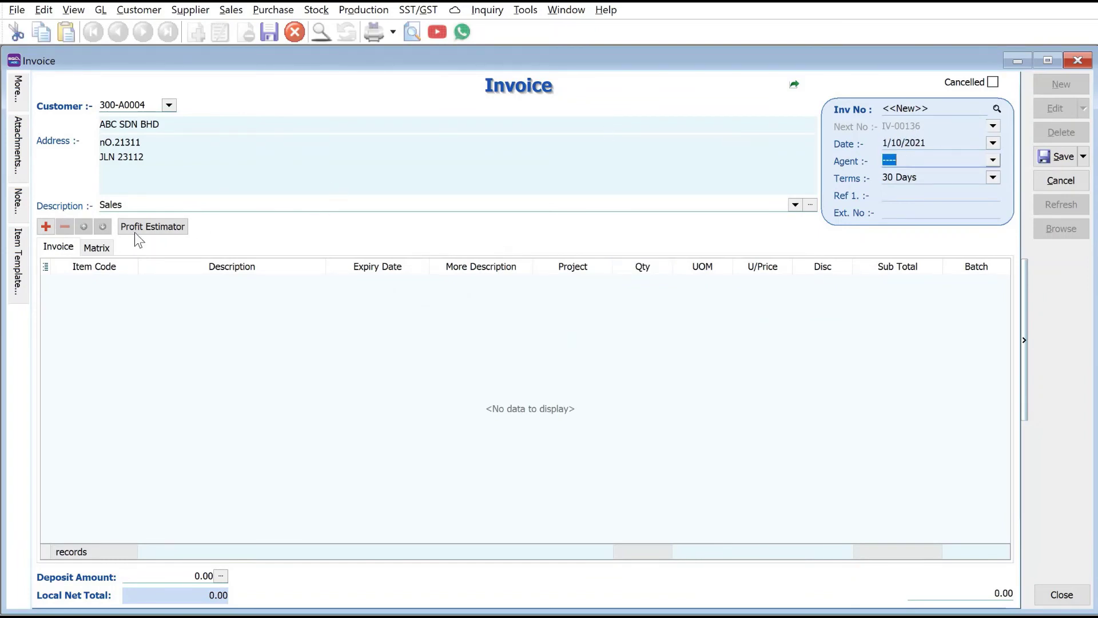
Re-add the GLOVES line, now priced at 8.50, and save the invoice.
left_click(45, 226)
left_click(119, 282)
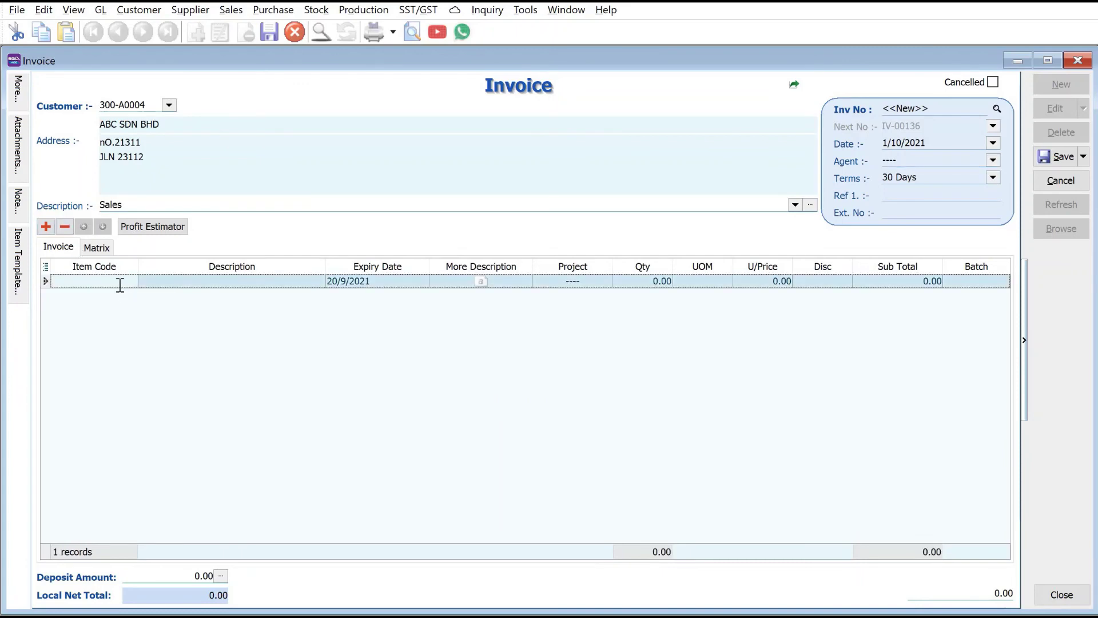
type("GLOVE")
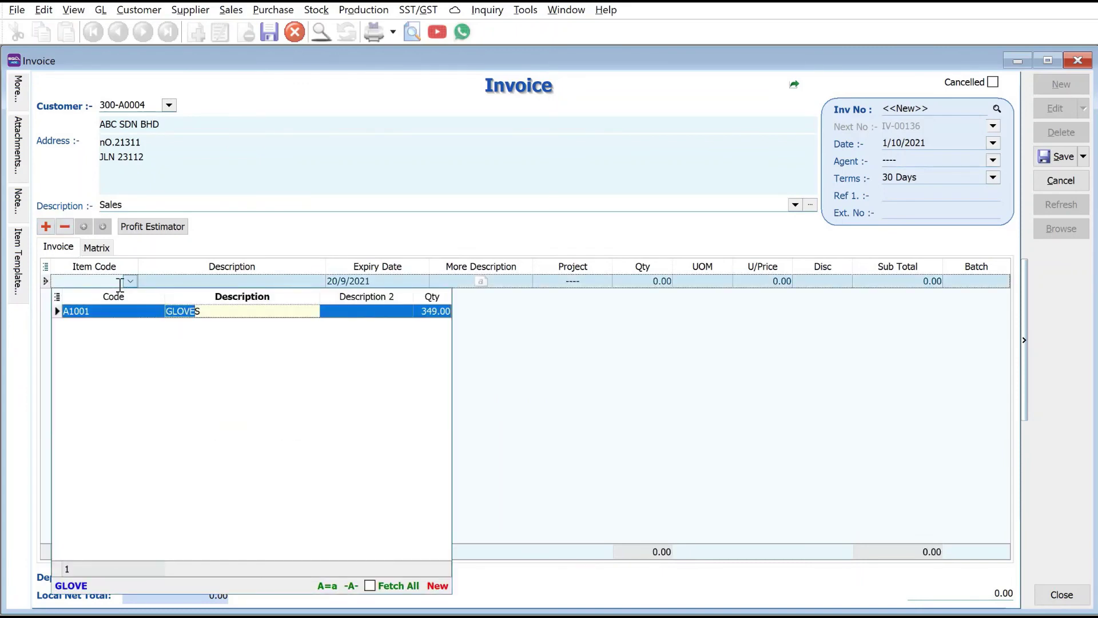
key("Return")
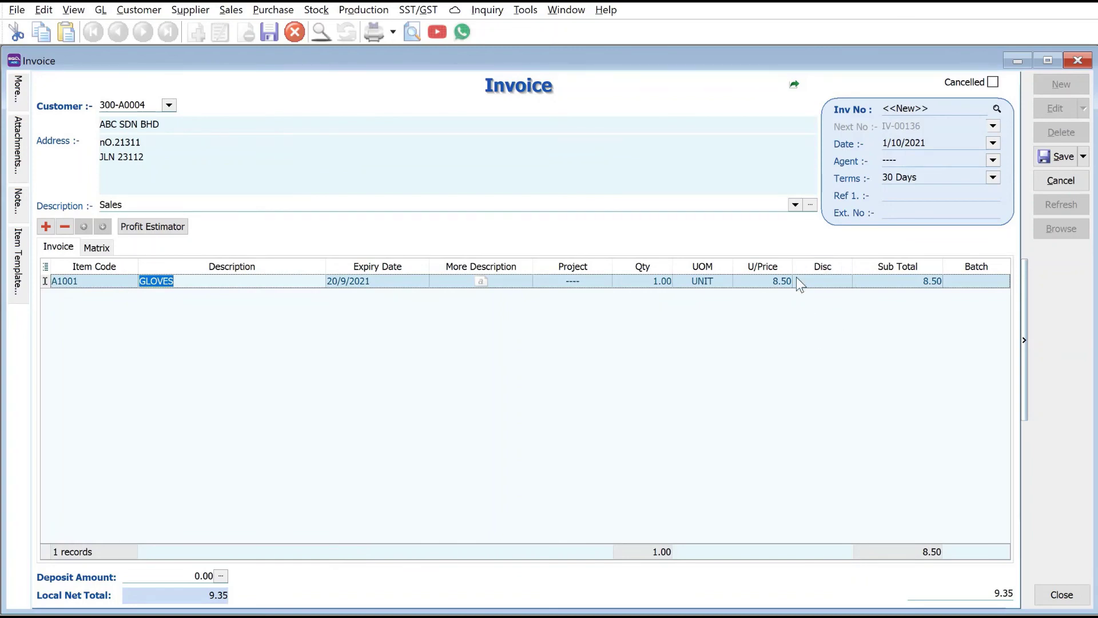
left_click(1045, 158)
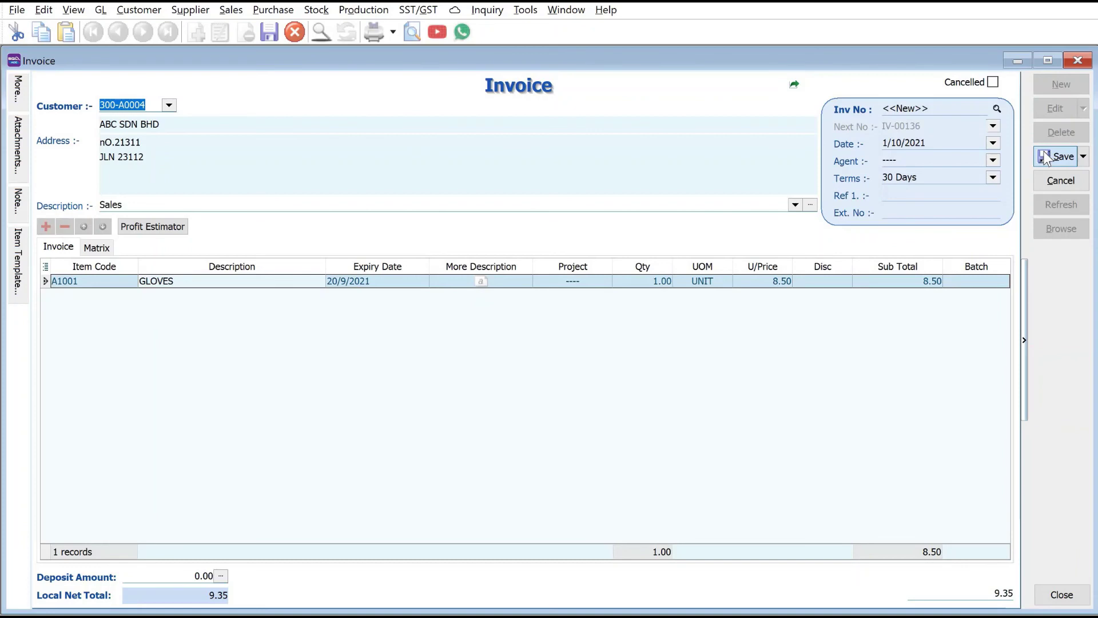